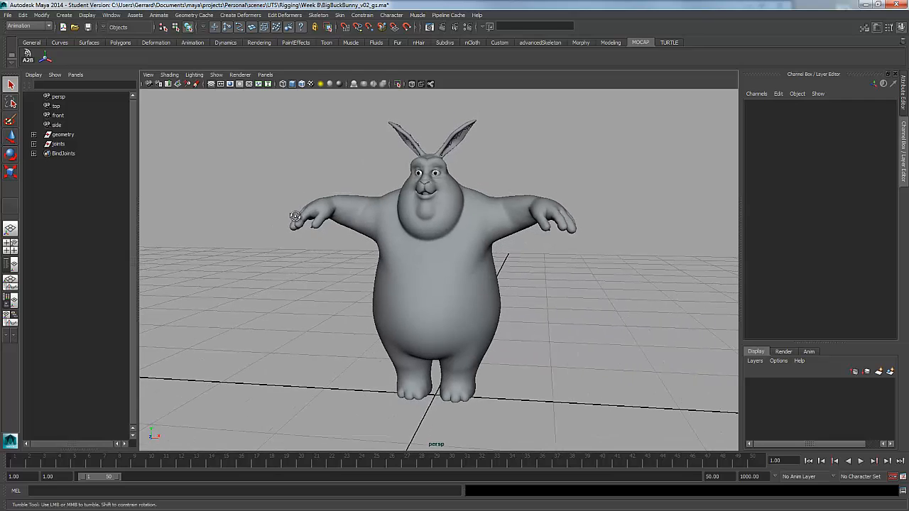
# Create a NURBS circle at the origin and scale it down uniformly to about 0.6 around the character's feet.
pyautogui.keyDown('alt'); pyautogui.moveTo(323, 217); pyautogui.dragTo(308, 224); pyautogui.keyUp('alt')
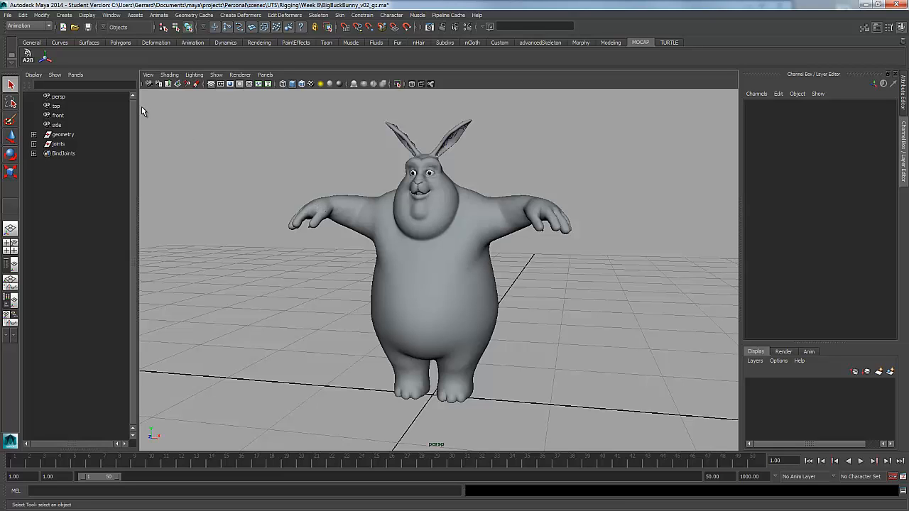
pyautogui.keyDown('alt'); pyautogui.moveTo(319, 235); pyautogui.dragTo(312, 195); pyautogui.keyUp('alt')
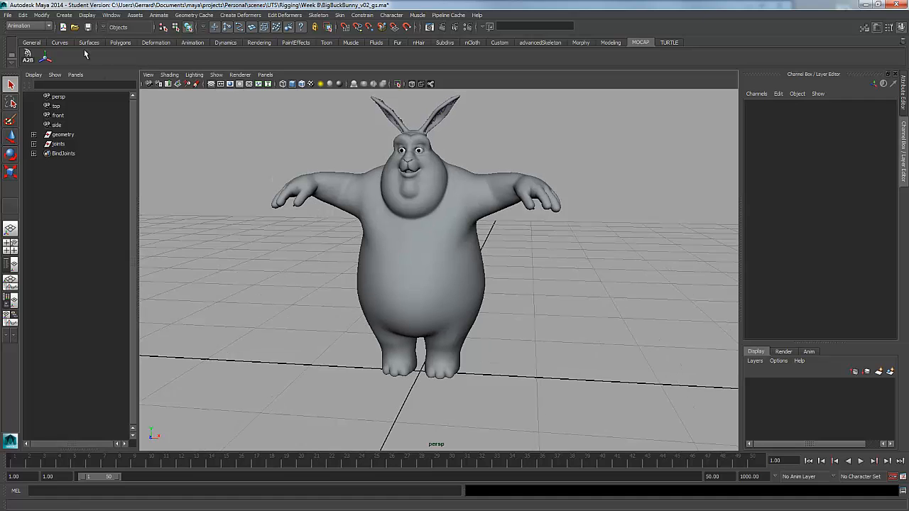
pyautogui.click(61, 43)
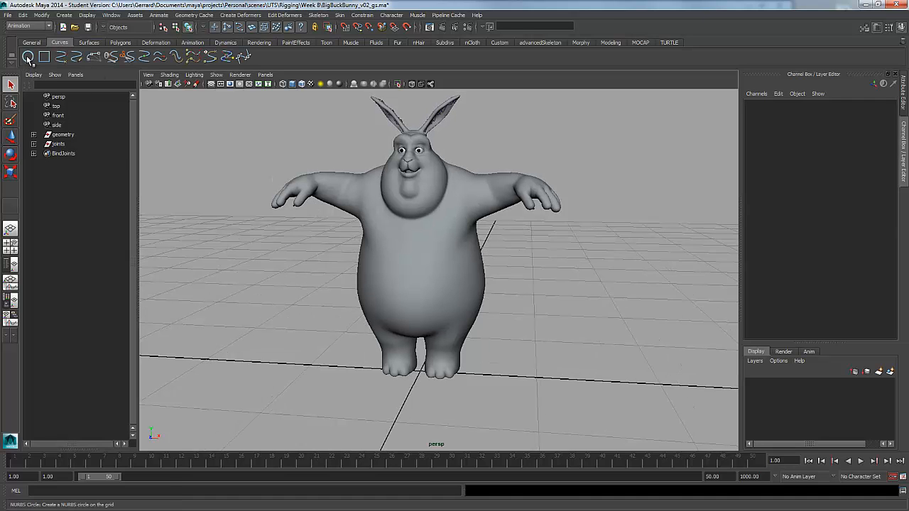
pyautogui.click(29, 59)
pyautogui.keyDown('alt'); pyautogui.moveTo(431, 281); pyautogui.dragTo(499, 225); pyautogui.keyUp('alt')
pyautogui.keyDown('alt'); pyautogui.moveTo(499, 225); pyautogui.dragTo(558, 255, button='right'); pyautogui.keyUp('alt')
pyautogui.keyDown('alt'); pyautogui.moveTo(503, 327); pyautogui.dragTo(480, 321, button='right'); pyautogui.keyUp('alt')
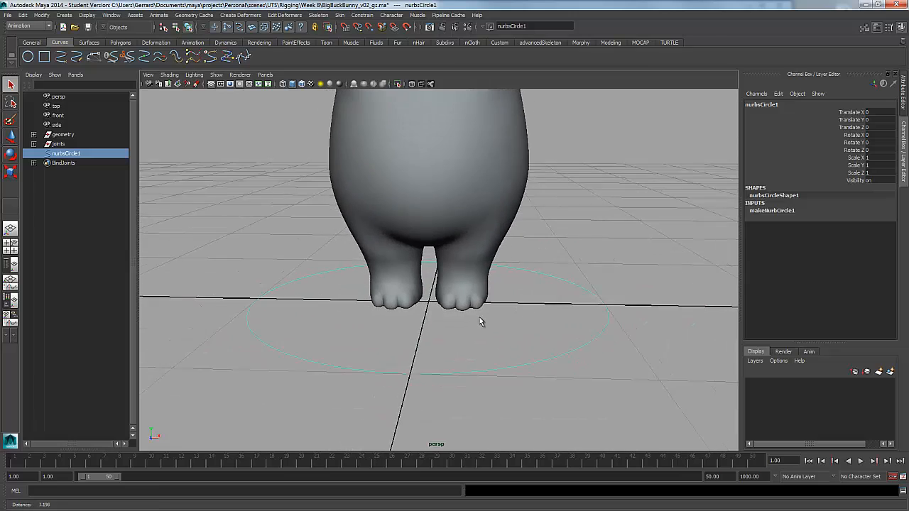
pyautogui.keyDown('alt'); pyautogui.moveTo(480, 321); pyautogui.dragTo(365, 315); pyautogui.keyUp('alt')
pyautogui.click(12, 170)
pyautogui.keyDown('alt'); pyautogui.moveTo(426, 313); pyautogui.dragTo(414, 315); pyautogui.keyUp('alt')
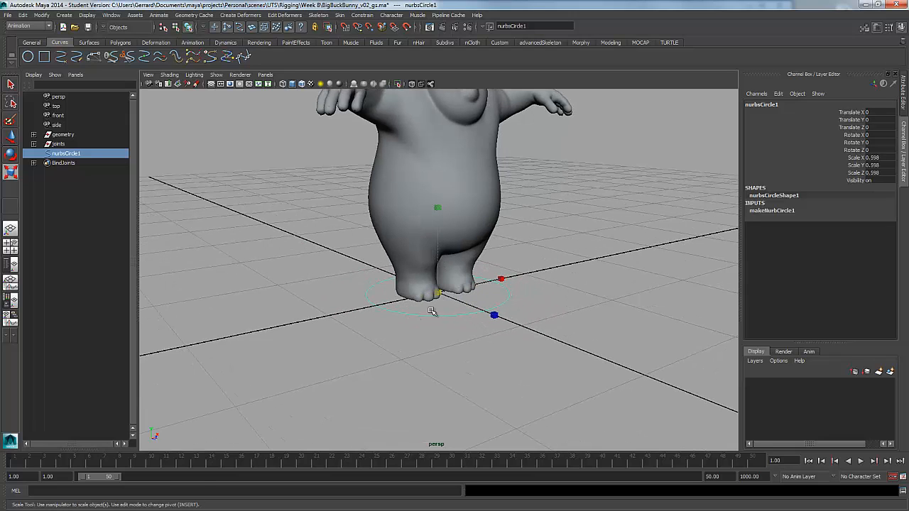
# Rotate the NURBS circle upright by setting its Rotate Z to 90.
pyautogui.press('e')
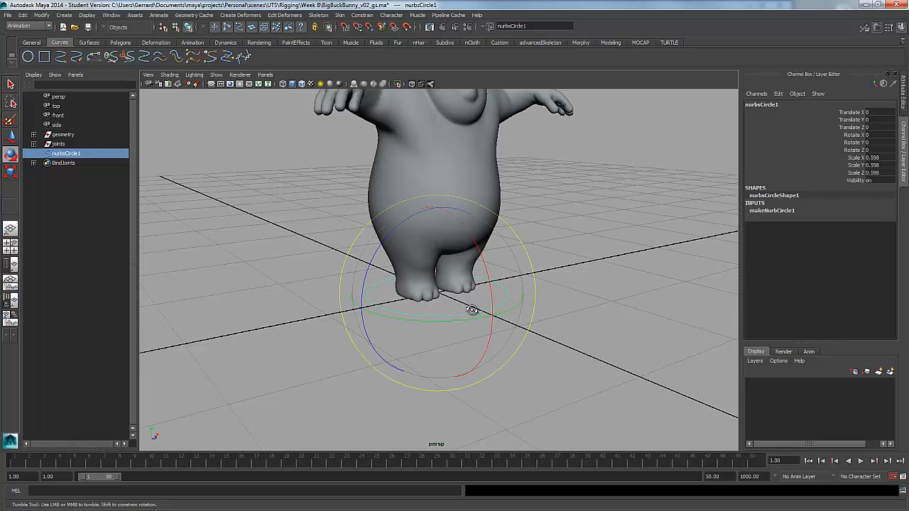
pyautogui.keyDown('alt'); pyautogui.moveTo(472, 308); pyautogui.dragTo(436, 237); pyautogui.keyUp('alt')
pyautogui.doubleClick(880, 150)
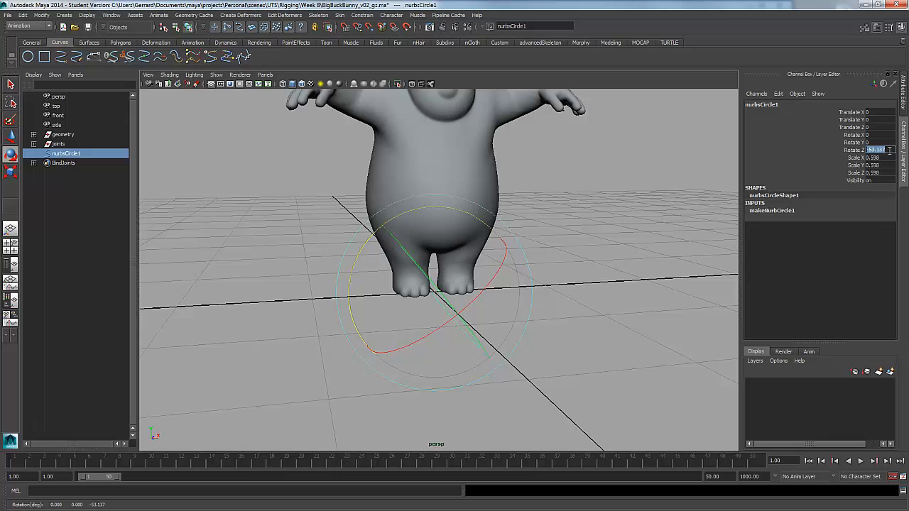
pyautogui.write('90')
pyautogui.press('Return')
pyautogui.click(594, 247)
# Scale the upright circle down uniformly to about 0.306.
pyautogui.keyDown('alt'); pyautogui.moveTo(520, 285); pyautogui.dragTo(480, 331); pyautogui.keyUp('alt')
pyautogui.click(507, 359)
pyautogui.press('r')
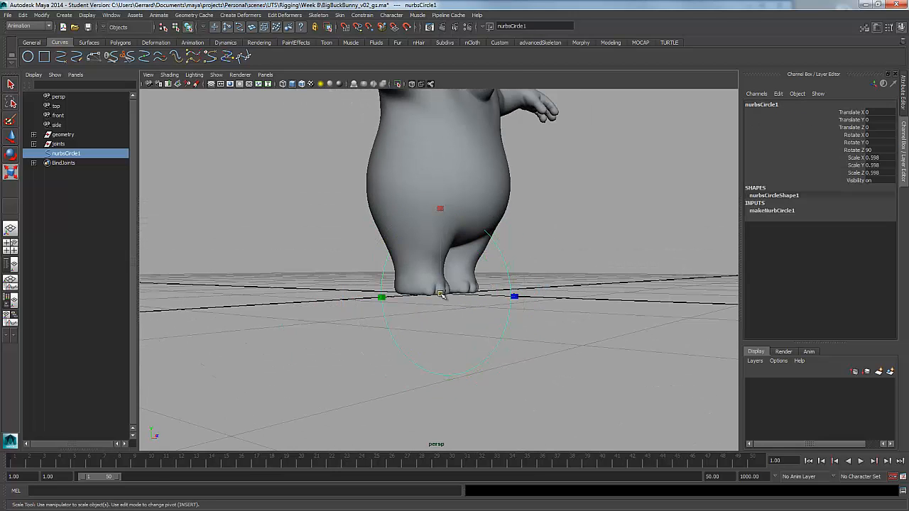
pyautogui.moveTo(440, 294); pyautogui.dragTo(254, 239)
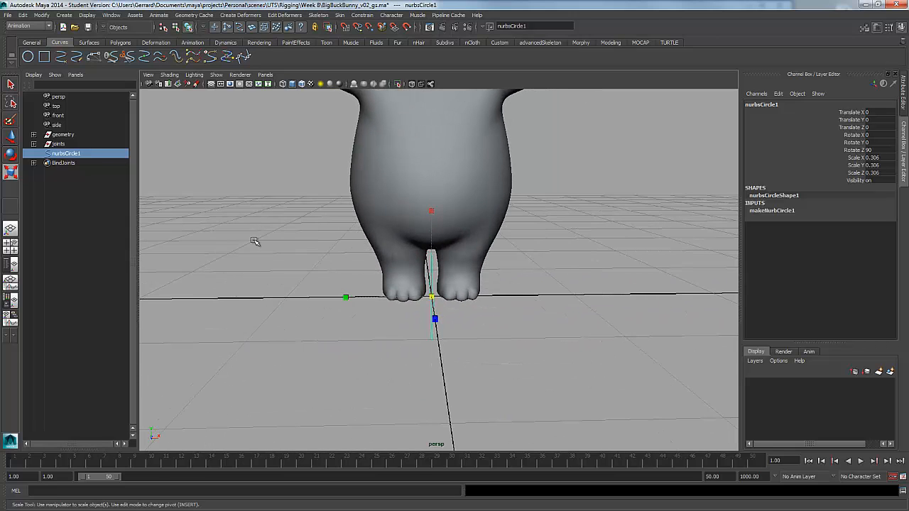
# Delete the construction history of the NURBS circle.
pyautogui.click(25, 16)
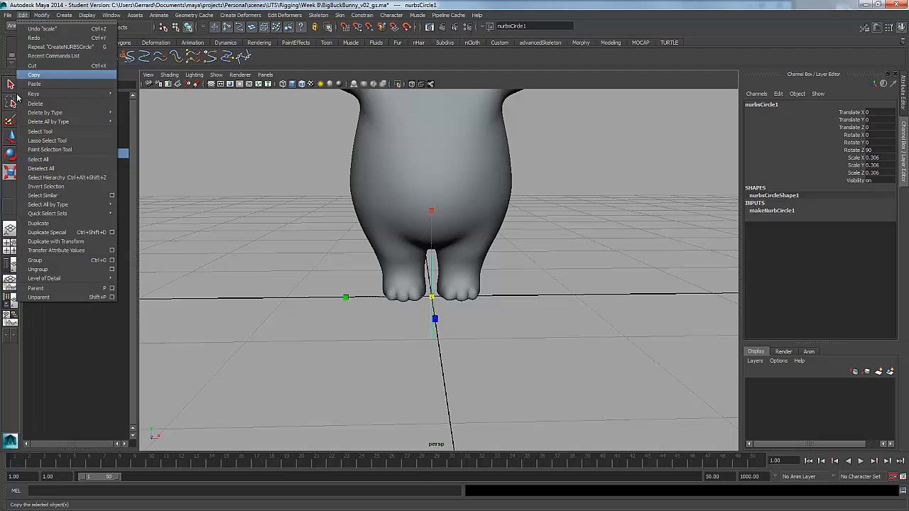
pyautogui.moveTo(24, 114)
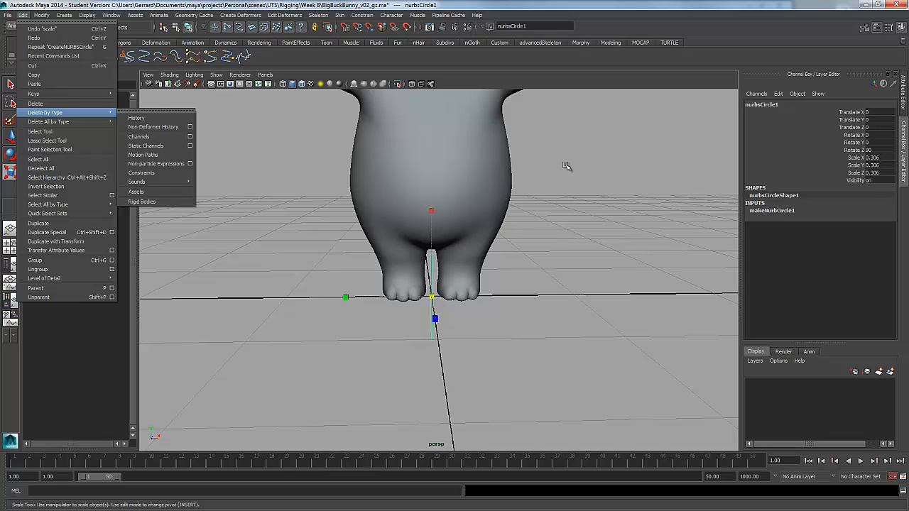
pyautogui.click(146, 120)
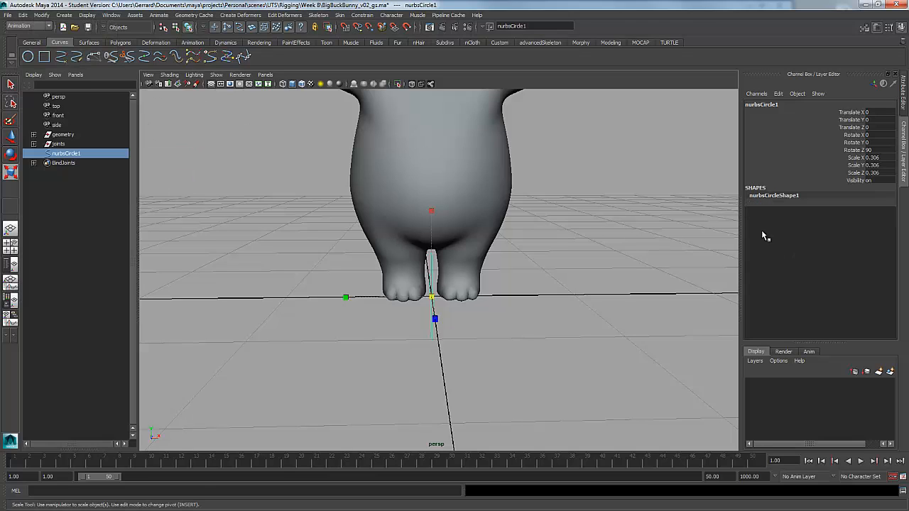
# Rename the NURBS circle as clavicle_ctrl.
pyautogui.moveTo(500, 231)
pyautogui.keyDown('alt'); pyautogui.mouseDown()
pyautogui.moveTo(482, 237)
pyautogui.moveTo(497, 242)
pyautogui.mouseUp(); pyautogui.keyUp('alt')
pyautogui.click(760, 107)
pyautogui.keyDown('alt'); pyautogui.moveTo(668, 160); pyautogui.dragTo(597, 199); pyautogui.keyUp('alt')
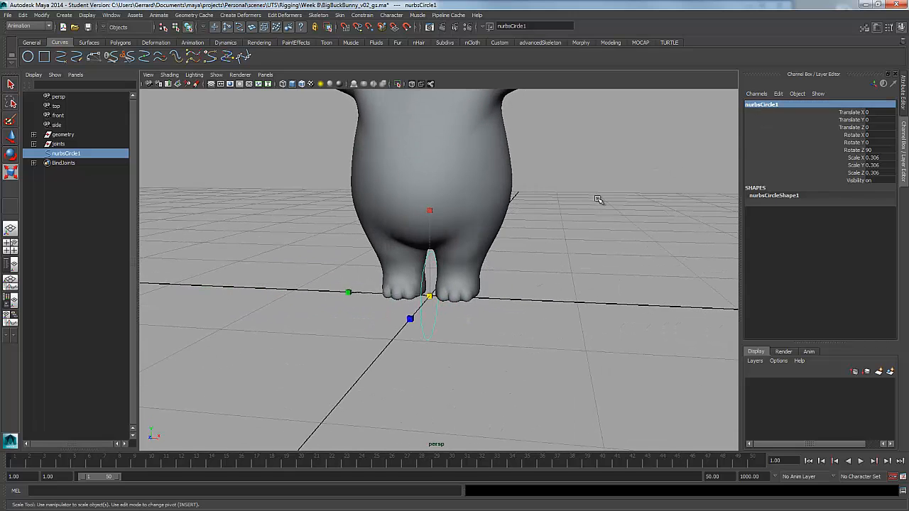
pyautogui.doubleClick(770, 105)
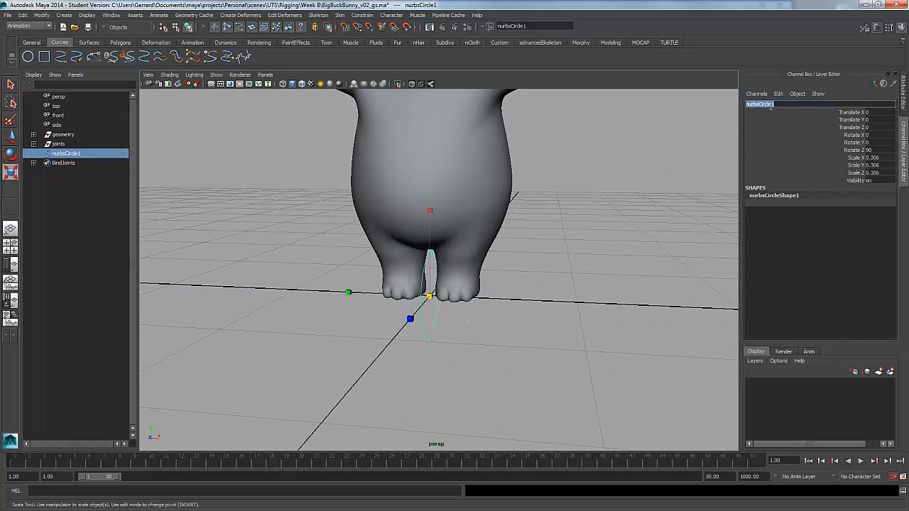
pyautogui.write('ctl')
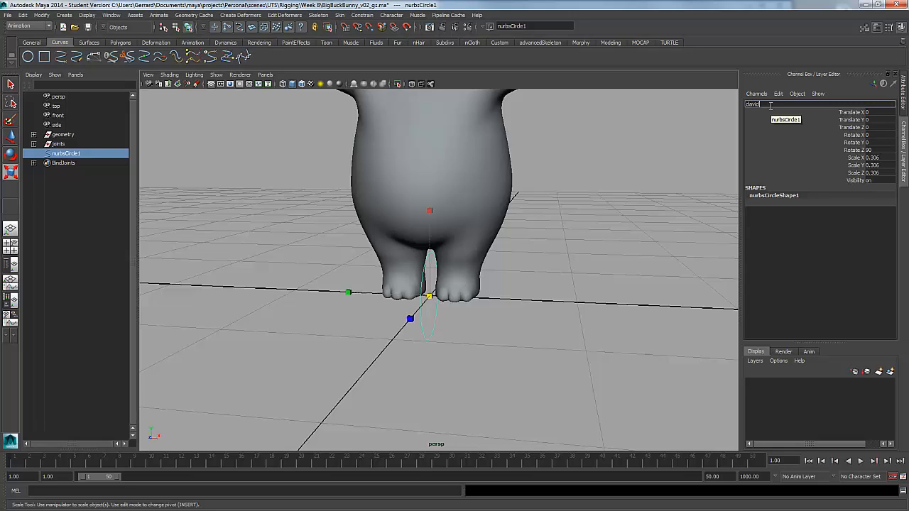
pyautogui.press('Return')
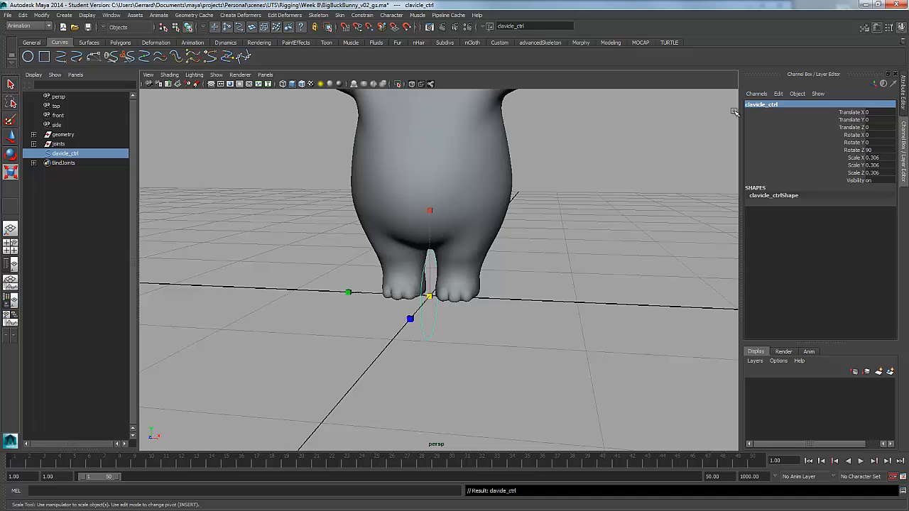
# Freeze the transformations of the clavicle_ctrl circle.
pyautogui.click(41, 15)
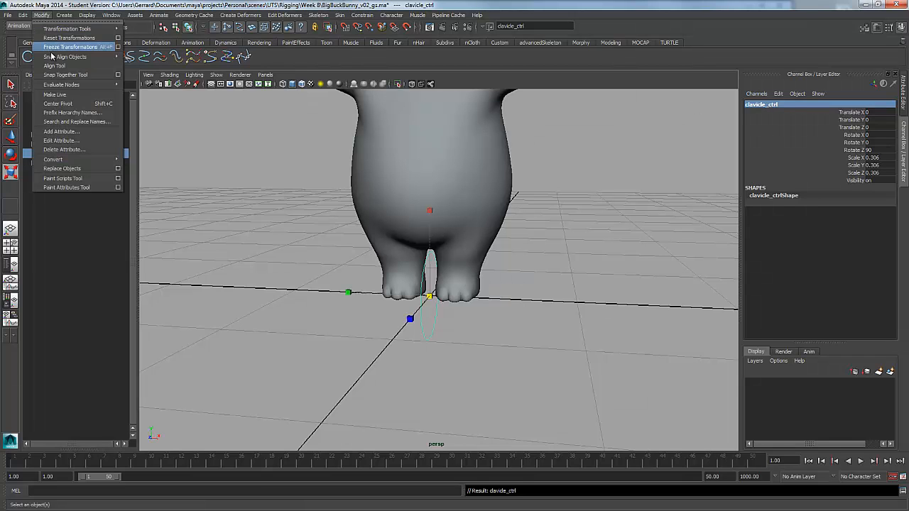
pyautogui.click(60, 47)
pyautogui.keyDown('alt'); pyautogui.moveTo(426, 245); pyautogui.dragTo(499, 271); pyautogui.keyUp('alt')
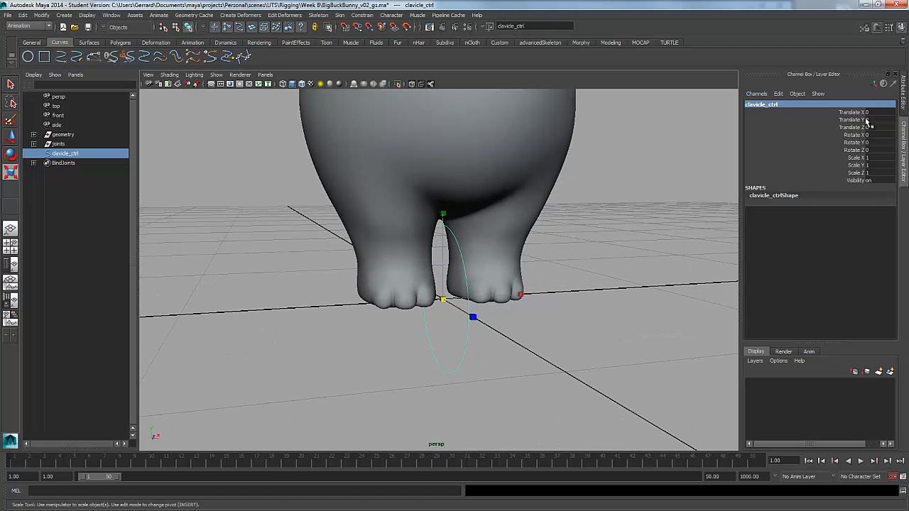
pyautogui.keyDown('alt'); pyautogui.moveTo(458, 229); pyautogui.dragTo(444, 231); pyautogui.keyUp('alt')
pyautogui.keyDown('alt'); pyautogui.moveTo(445, 231); pyautogui.dragTo(434, 234, button='right'); pyautogui.keyUp('alt')
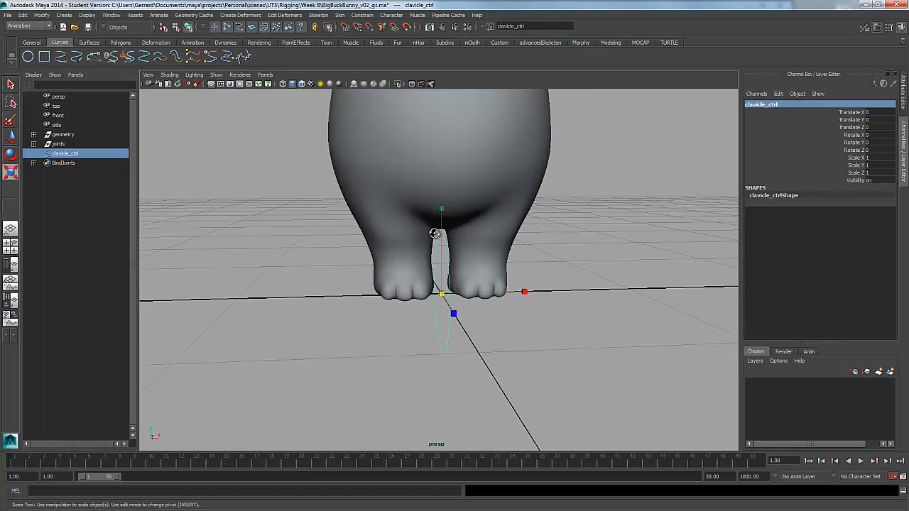
pyautogui.moveTo(434, 233)
pyautogui.keyDown('alt'); pyautogui.mouseDown()
pyautogui.moveTo(426, 235)
pyautogui.moveTo(444, 230)
pyautogui.mouseUp(); pyautogui.keyUp('alt')
pyautogui.keyDown('alt'); pyautogui.moveTo(444, 231); pyautogui.dragTo(430, 315, button='middle'); pyautogui.keyUp('alt')
pyautogui.keyDown('alt'); pyautogui.moveTo(430, 314); pyautogui.dragTo(336, 314, button='right'); pyautogui.keyUp('alt')
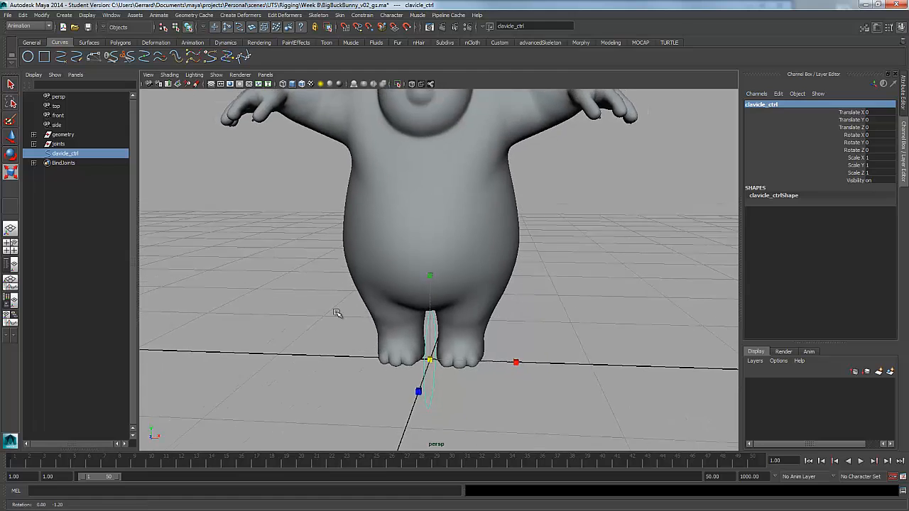
pyautogui.keyDown('alt'); pyautogui.moveTo(394, 323); pyautogui.dragTo(349, 320); pyautogui.keyUp('alt')
pyautogui.keyDown('alt'); pyautogui.moveTo(357, 300); pyautogui.dragTo(374, 256, button='middle'); pyautogui.keyUp('alt')
pyautogui.keyDown('alt'); pyautogui.moveTo(374, 256); pyautogui.dragTo(447, 309, button='right'); pyautogui.keyUp('alt')
pyautogui.keyDown('alt'); pyautogui.moveTo(447, 310); pyautogui.dragTo(456, 266, button='middle'); pyautogui.keyUp('alt')
pyautogui.keyDown('alt'); pyautogui.moveTo(456, 266); pyautogui.dragTo(497, 266); pyautogui.keyUp('alt')
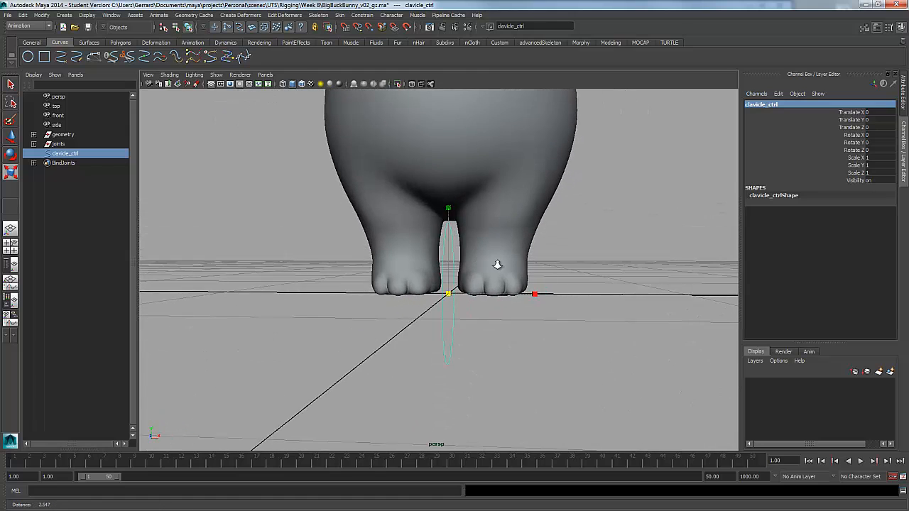
pyautogui.keyDown('alt'); pyautogui.moveTo(497, 266); pyautogui.dragTo(513, 270, button='right'); pyautogui.keyUp('alt')
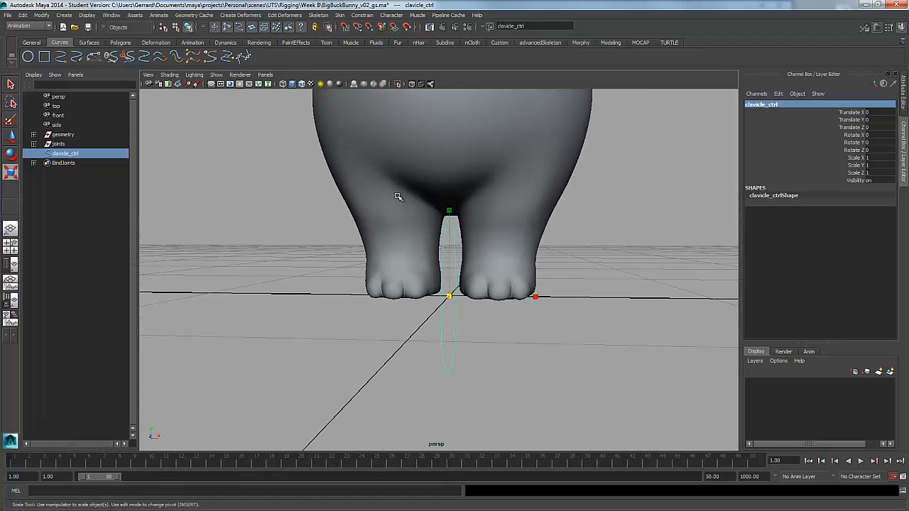
# Create a locator at the origin, at the centre of the control circle.
pyautogui.click(61, 16)
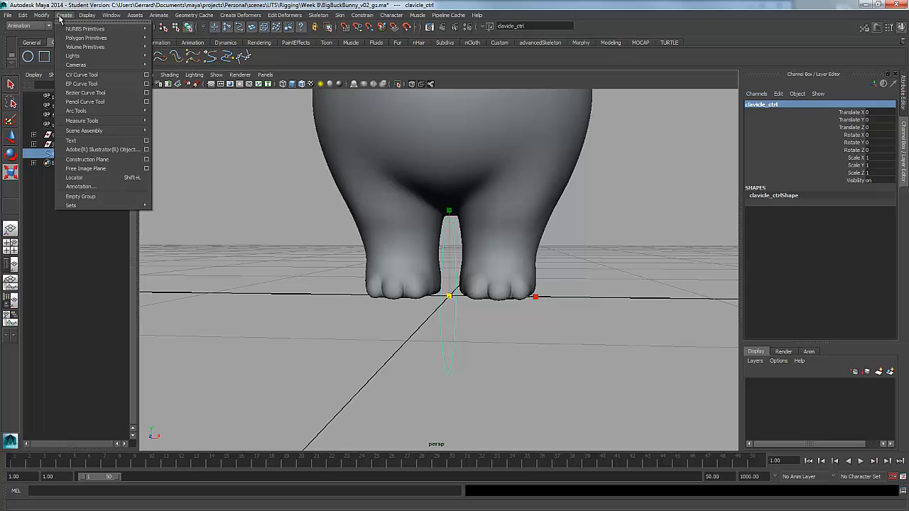
pyautogui.click(97, 178)
pyautogui.keyDown('alt'); pyautogui.moveTo(520, 335); pyautogui.dragTo(617, 343); pyautogui.keyUp('alt')
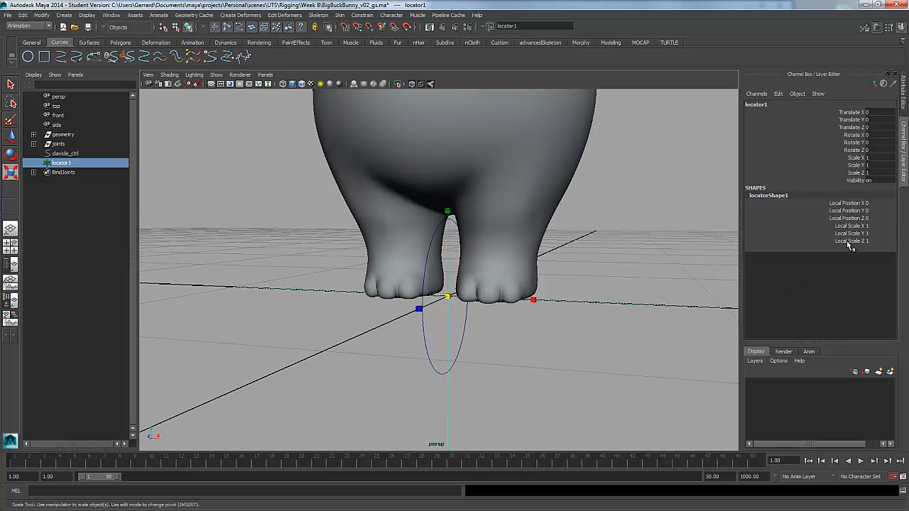
# Set the locator shape's Local Scale X, Y and Z to 0.1.
pyautogui.moveTo(876, 225); pyautogui.dragTo(877, 240)
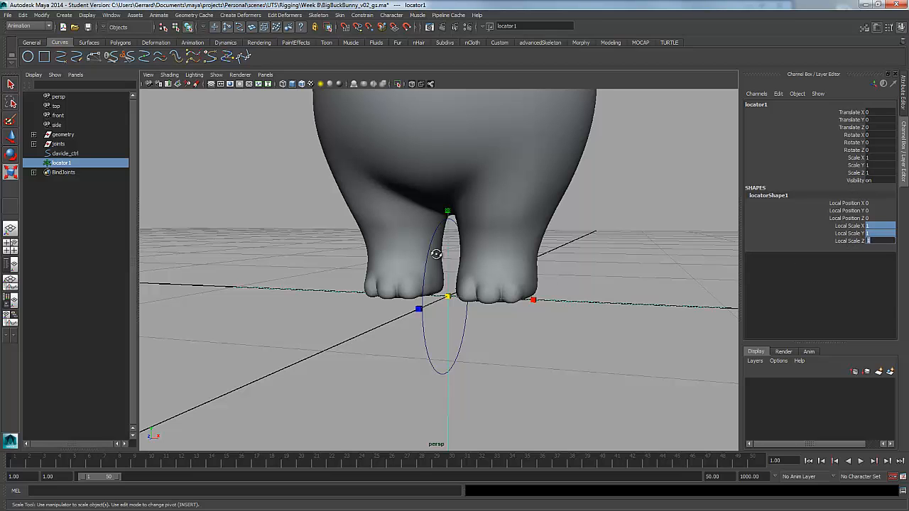
pyautogui.keyDown('alt'); pyautogui.moveTo(436, 253); pyautogui.dragTo(452, 271); pyautogui.keyUp('alt')
pyautogui.doubleClick(880, 226)
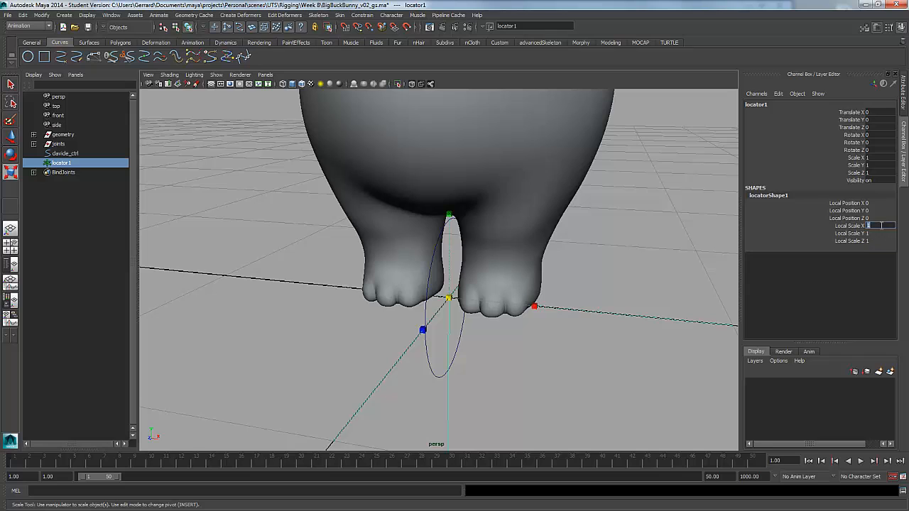
pyautogui.moveTo(881, 241); pyautogui.dragTo(896, 231)
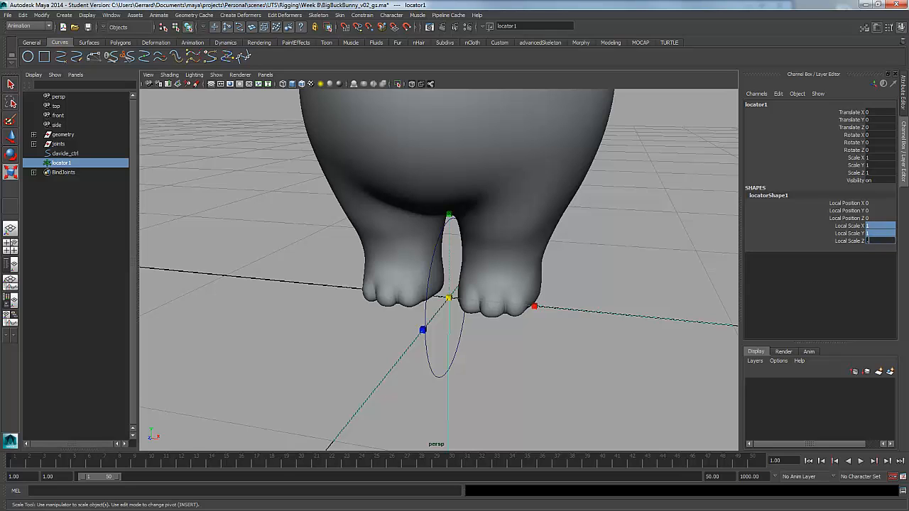
pyautogui.write('.1')
pyautogui.press('Return')
pyautogui.click(616, 280)
# Rename the locator as clavicle_ctrl_loc.
pyautogui.keyDown('alt'); pyautogui.moveTo(616, 280); pyautogui.dragTo(479, 341); pyautogui.keyUp('alt')
pyautogui.keyDown('alt'); pyautogui.moveTo(478, 341); pyautogui.dragTo(507, 319, button='right'); pyautogui.keyUp('alt')
pyautogui.click(490, 304)
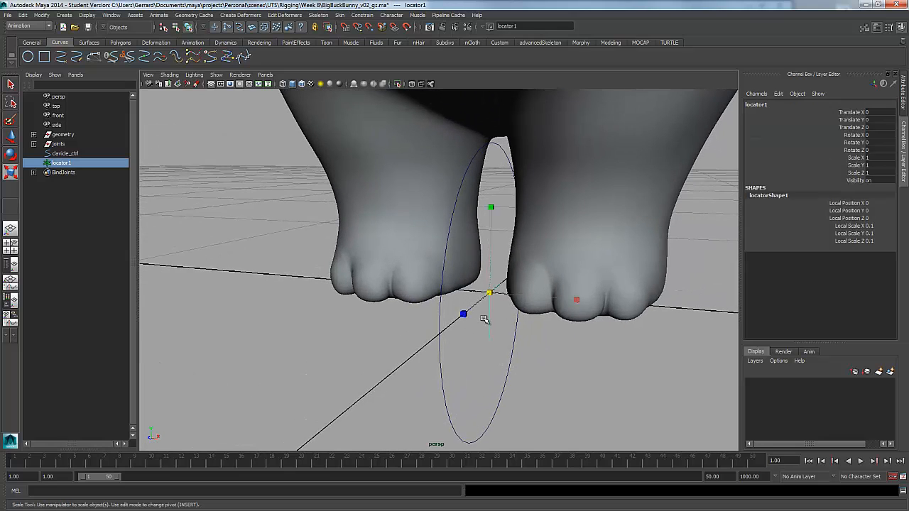
pyautogui.click(485, 319)
pyautogui.click(489, 323)
pyautogui.doubleClick(752, 104)
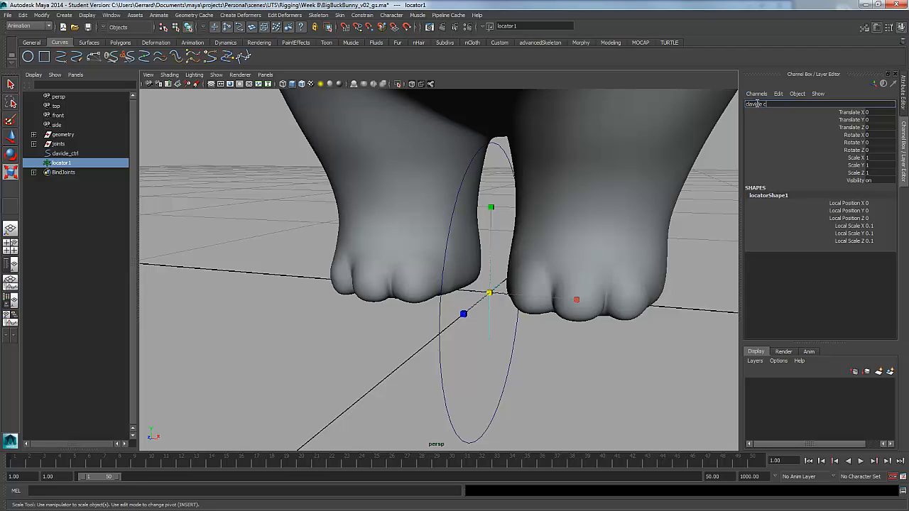
pyautogui.press('Return')
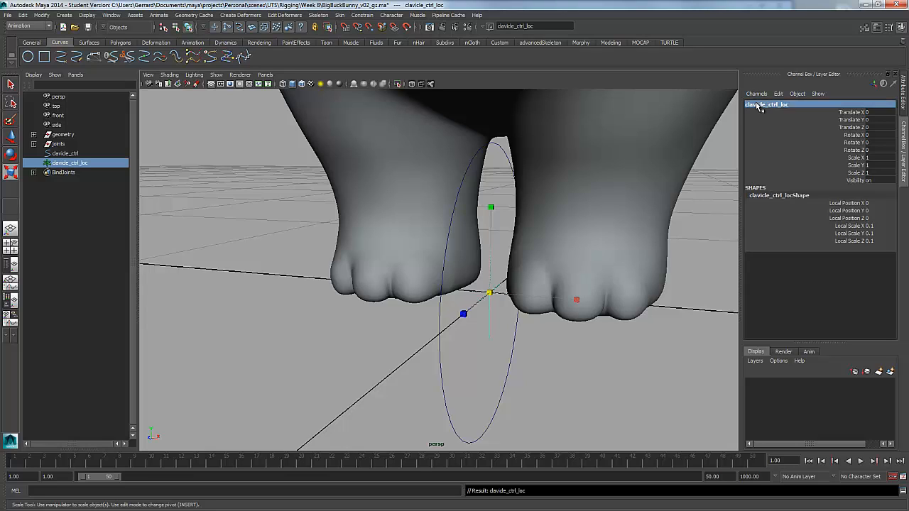
# Parent the clavicle_ctrl circle under the clavicle_ctrl_loc locator.
pyautogui.click(79, 154)
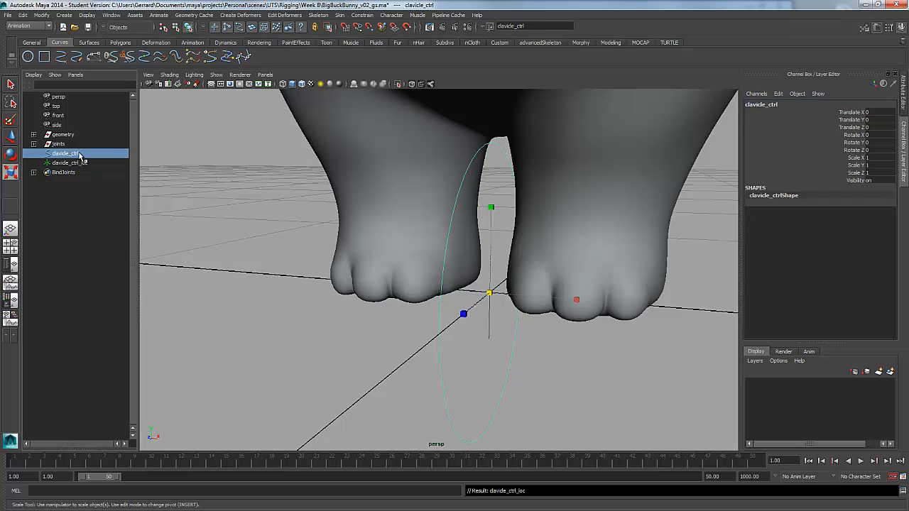
pyautogui.keyDown('shift'); pyautogui.click(490, 324); pyautogui.keyUp('shift')
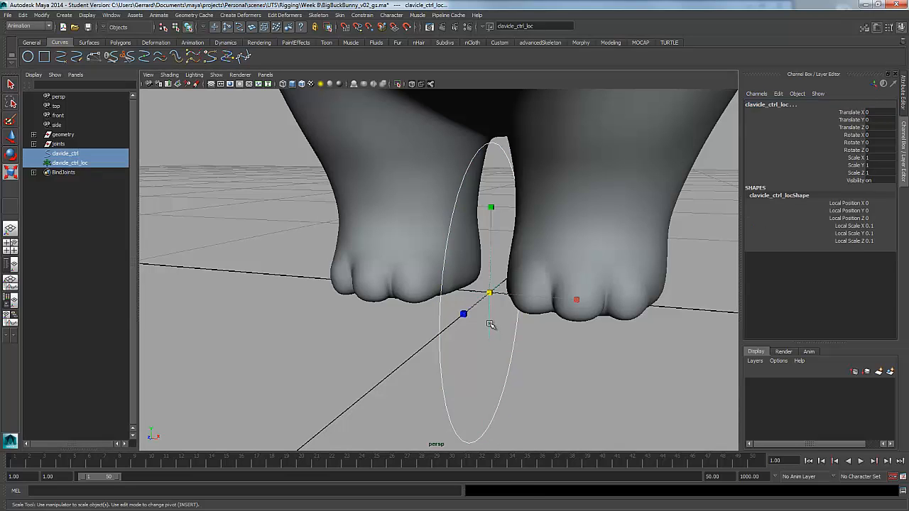
pyautogui.press('p')
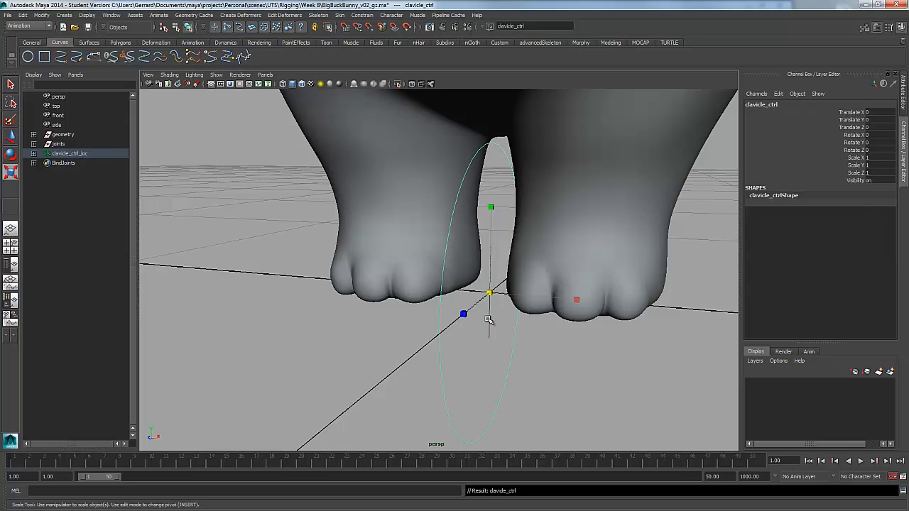
# Select the parent locator, test-move it together with its child circle, and undo the move.
pyautogui.press('Up')
pyautogui.press('w')
pyautogui.moveTo(488, 292); pyautogui.dragTo(240, 231)
pyautogui.hotkey('ctrl', 'z')
# Select the clavicle_ctrl circle between the character's feet.
pyautogui.keyDown('alt'); pyautogui.moveTo(447, 263); pyautogui.dragTo(464, 311); pyautogui.keyUp('alt')
pyautogui.keyDown('alt'); pyautogui.moveTo(461, 338); pyautogui.dragTo(450, 353, button='middle'); pyautogui.keyUp('alt')
pyautogui.click(437, 394)
pyautogui.keyDown('alt'); pyautogui.moveTo(487, 351); pyautogui.dragTo(532, 350); pyautogui.keyUp('alt')
pyautogui.keyDown('alt'); pyautogui.moveTo(532, 349); pyautogui.dragTo(477, 347, button='right'); pyautogui.keyUp('alt')
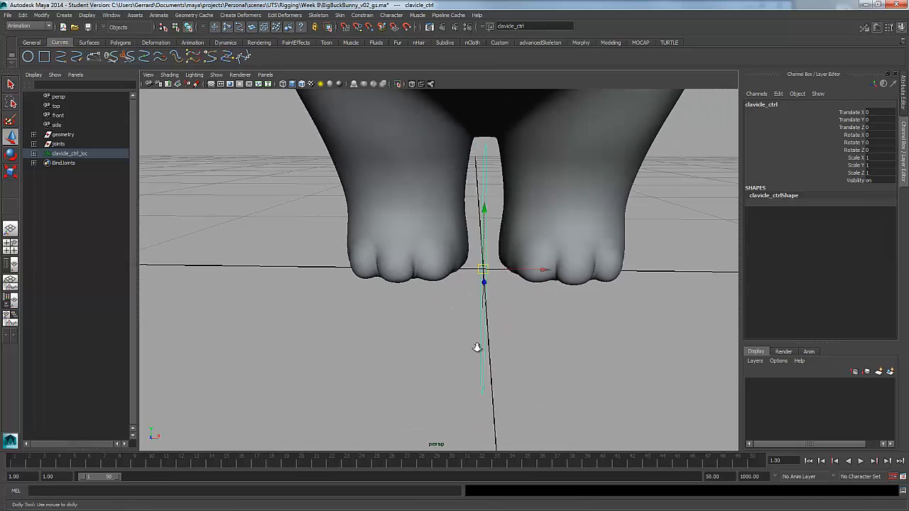
pyautogui.keyDown('alt'); pyautogui.moveTo(477, 347); pyautogui.dragTo(414, 345); pyautogui.keyUp('alt')
pyautogui.keyDown('alt'); pyautogui.moveTo(413, 345); pyautogui.dragTo(446, 294, button='right'); pyautogui.keyUp('alt')
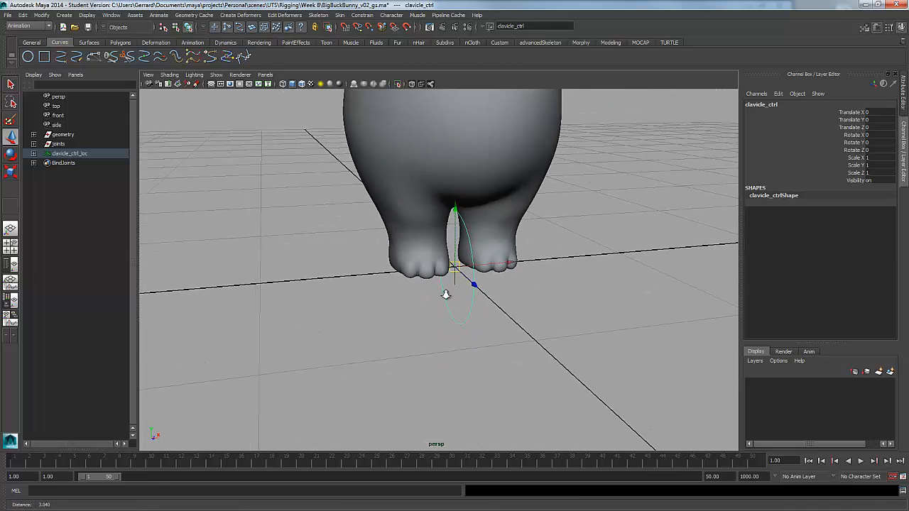
# Lock all translate, rotate, scale and visibility channels of the clavicle_ctrl circle under clavicle_ctrl_loc.
pyautogui.keyDown('alt'); pyautogui.moveTo(482, 297); pyautogui.dragTo(426, 287); pyautogui.keyUp('alt')
pyautogui.keyDown('alt'); pyautogui.moveTo(433, 295); pyautogui.dragTo(519, 302, button='right'); pyautogui.keyUp('alt')
pyautogui.keyDown('alt'); pyautogui.moveTo(468, 348); pyautogui.dragTo(446, 312); pyautogui.keyUp('alt')
pyautogui.keyDown('alt'); pyautogui.moveTo(446, 312); pyautogui.dragTo(446, 319, button='middle'); pyautogui.keyUp('alt')
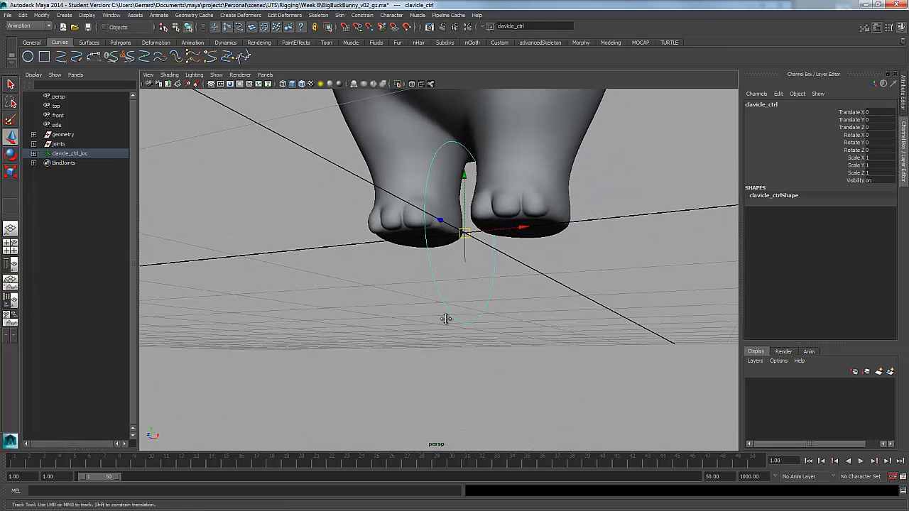
pyautogui.moveTo(445, 319)
pyautogui.keyDown('alt'); pyautogui.mouseDown()
pyautogui.moveTo(406, 291)
pyautogui.moveTo(447, 318)
pyautogui.mouseUp(); pyautogui.keyUp('alt')
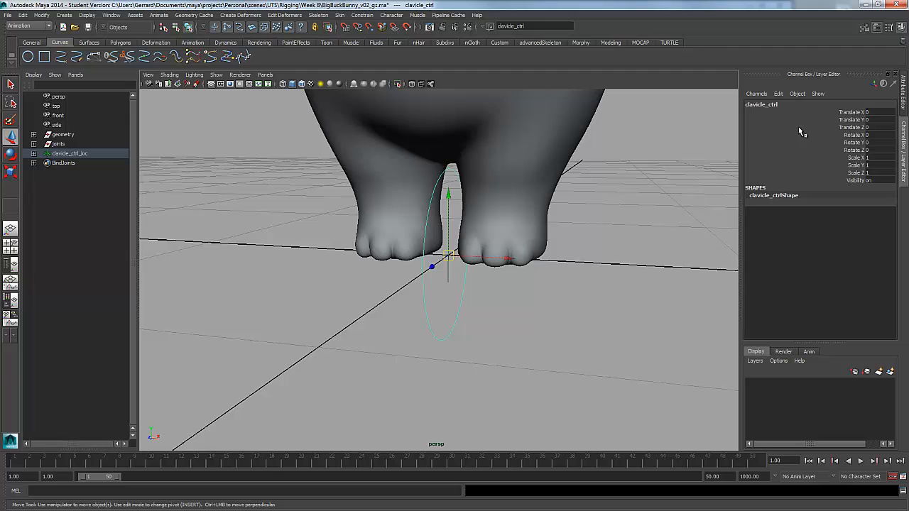
pyautogui.click(35, 153)
pyautogui.click(88, 154)
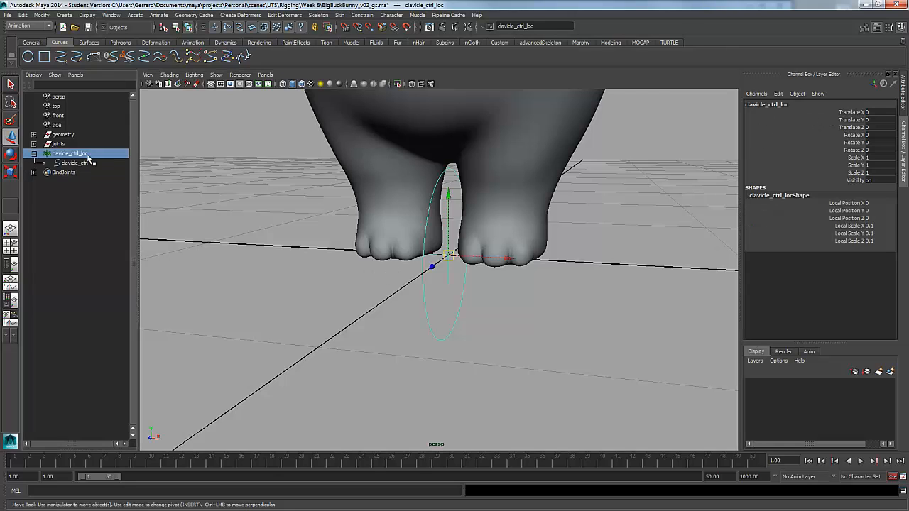
pyautogui.click(88, 162)
pyautogui.keyDown('alt'); pyautogui.moveTo(466, 301); pyautogui.dragTo(489, 306, button='right'); pyautogui.keyUp('alt')
pyautogui.moveTo(816, 111); pyautogui.dragTo(831, 183)
pyautogui.rightClick(811, 148)
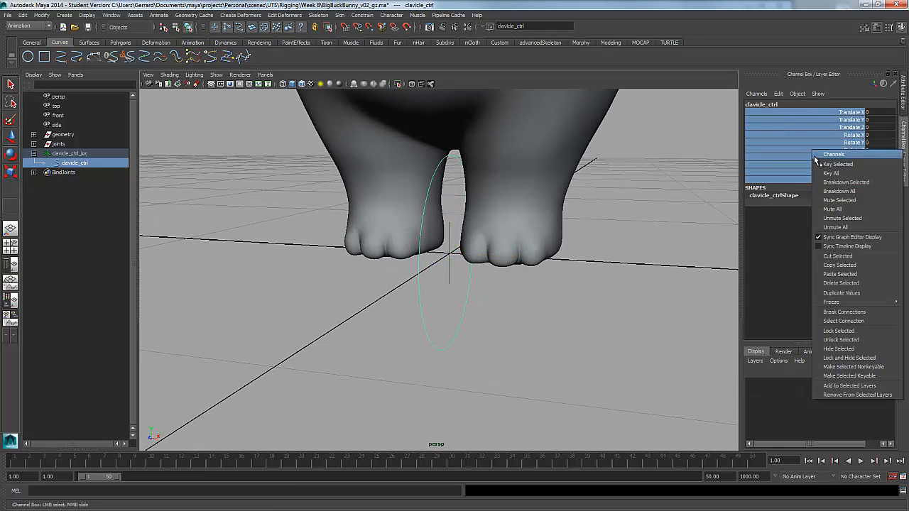
pyautogui.click(829, 331)
# Select the clavicle_ctrl circle and its parent locator in turn to compare their move manipulators.
pyautogui.click(504, 335)
pyautogui.keyDown('alt'); pyautogui.moveTo(503, 335); pyautogui.dragTo(406, 346); pyautogui.keyUp('alt')
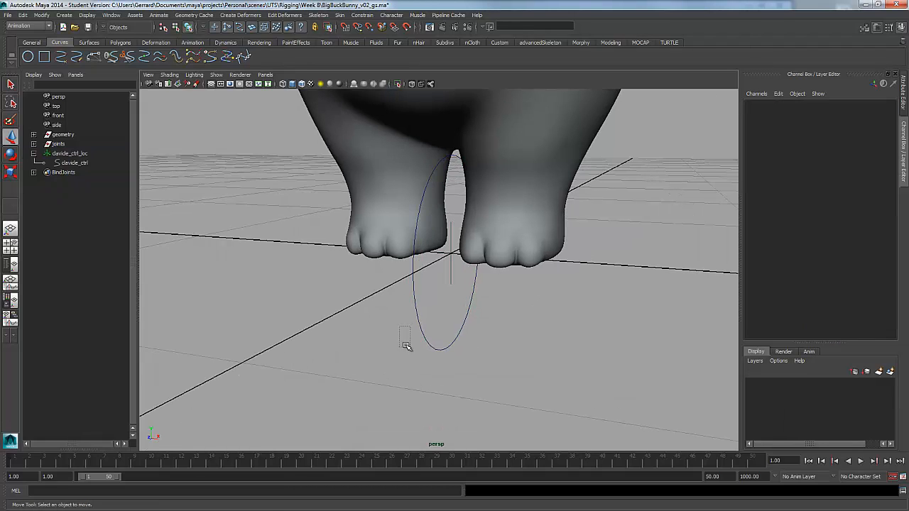
pyautogui.click(424, 334)
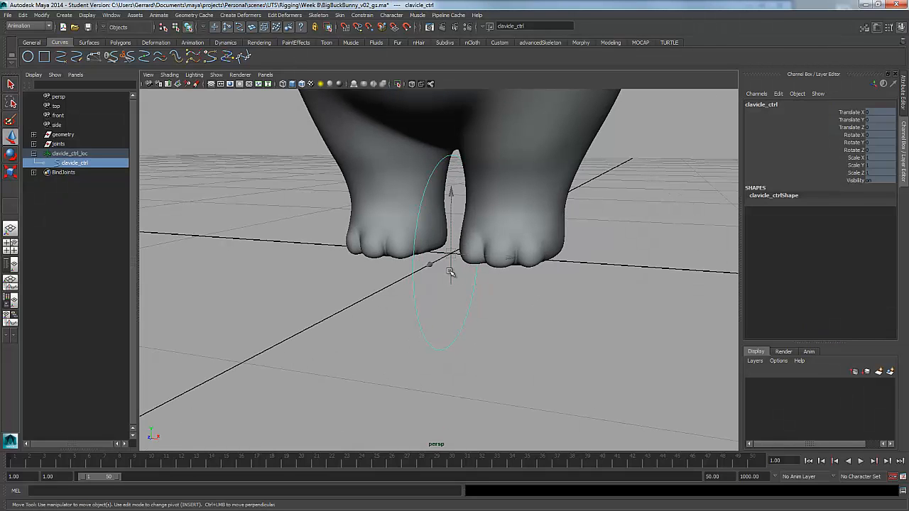
pyautogui.scroll(3, 448, 264)
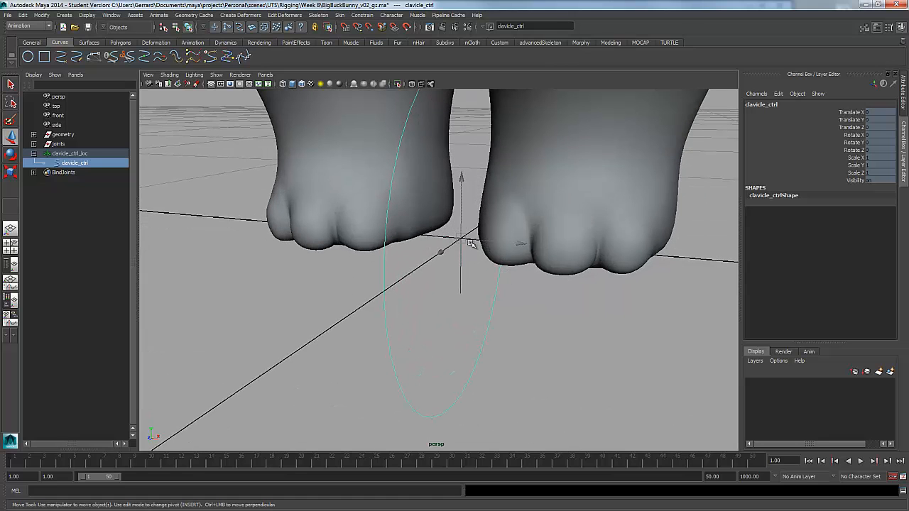
pyautogui.scroll(-3, 443, 247)
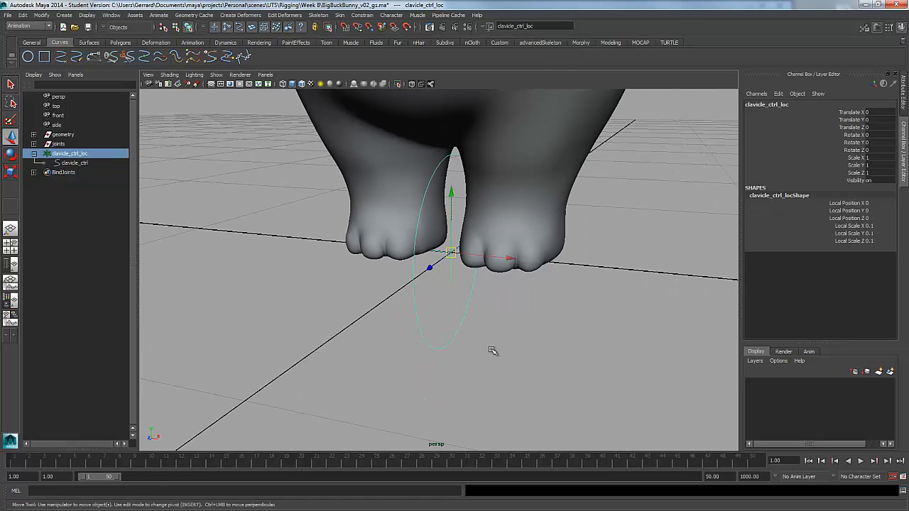
pyautogui.click(447, 276)
pyautogui.click(447, 277)
# Clear the selection and reselect the clavicle_ctrl_loc locator.
pyautogui.scroll(-5, 448, 276)
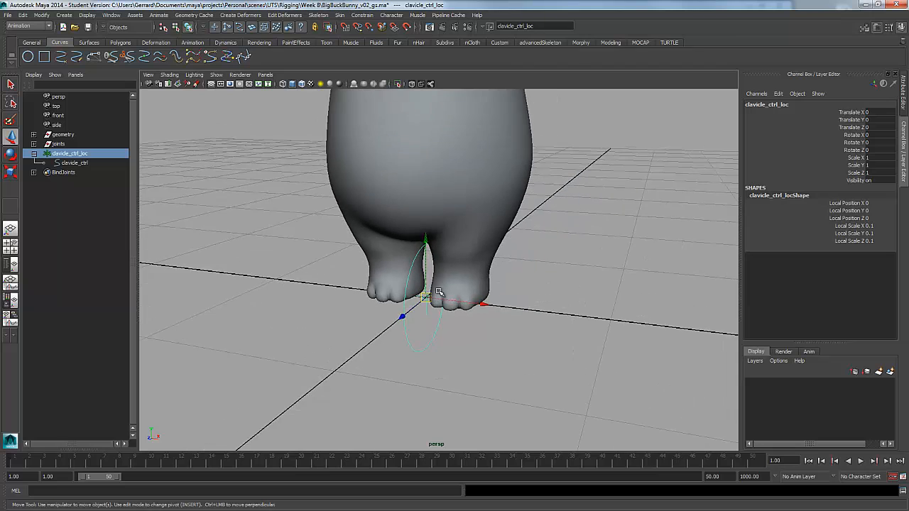
pyautogui.scroll(-4, 466, 306)
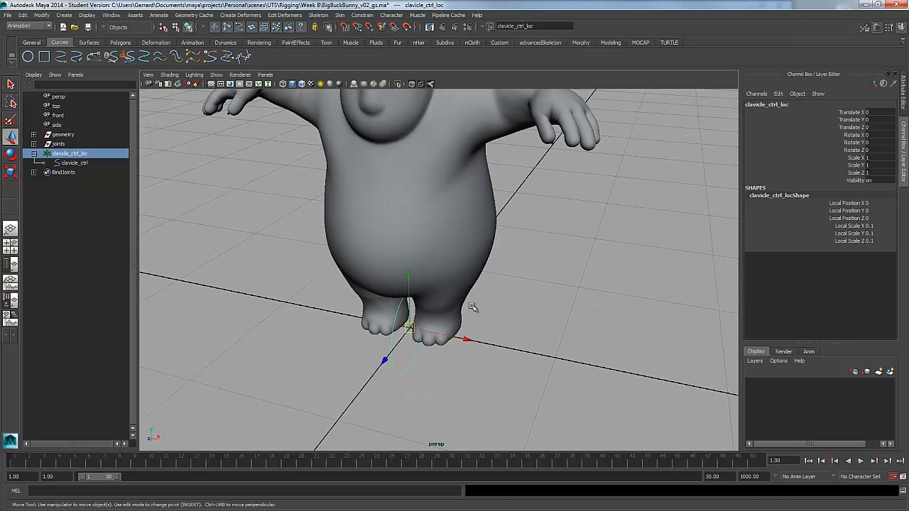
pyautogui.keyDown('alt'); pyautogui.moveTo(517, 227); pyautogui.dragTo(515, 282); pyautogui.keyUp('alt')
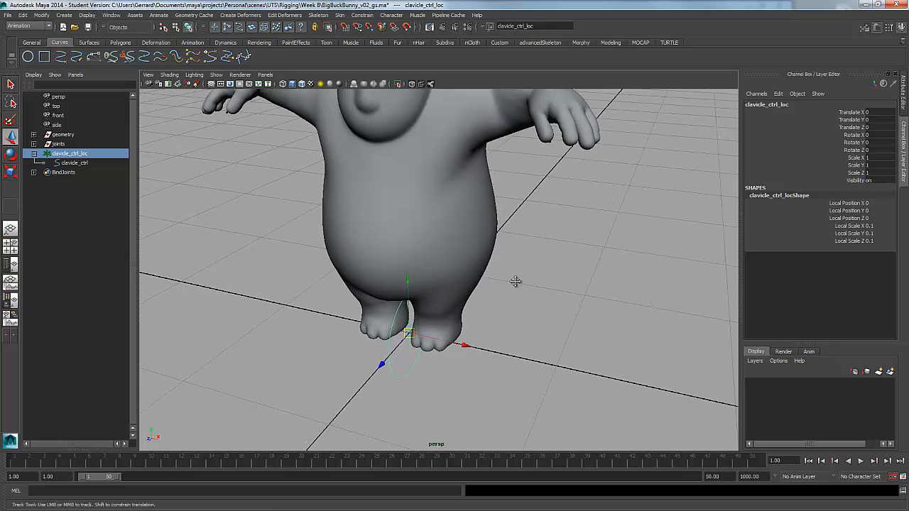
pyautogui.keyDown('alt'); pyautogui.moveTo(519, 213); pyautogui.dragTo(525, 287, button='middle'); pyautogui.keyUp('alt')
pyautogui.click(542, 264)
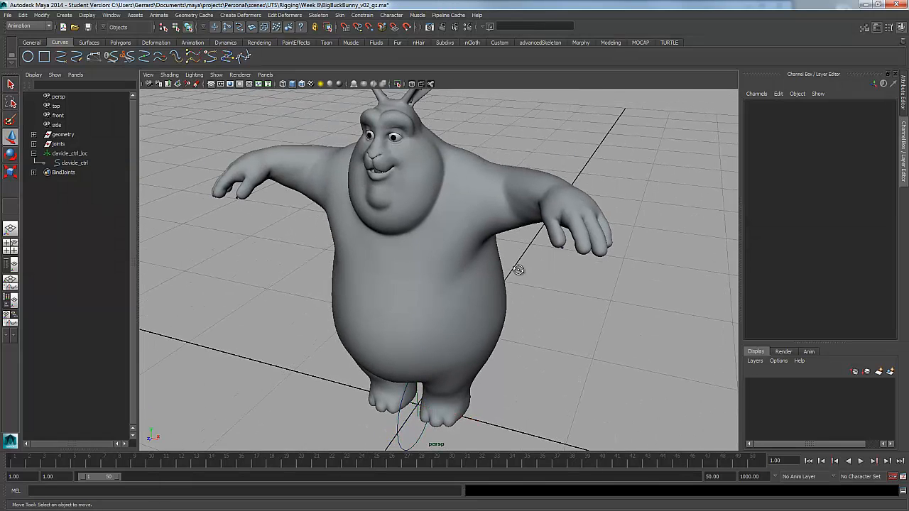
pyautogui.scroll(2, 538, 263)
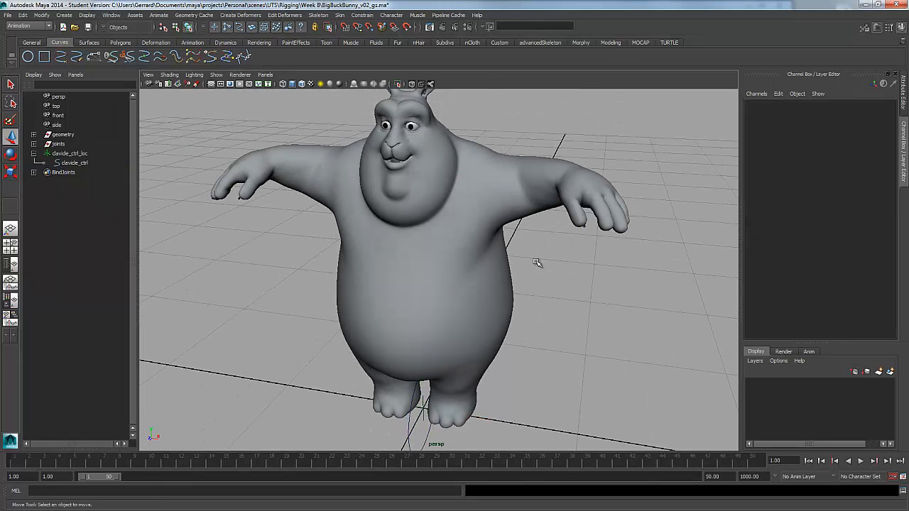
pyautogui.click(71, 153)
pyautogui.keyDown('alt'); pyautogui.moveTo(466, 264); pyautogui.dragTo(474, 219); pyautogui.keyUp('alt')
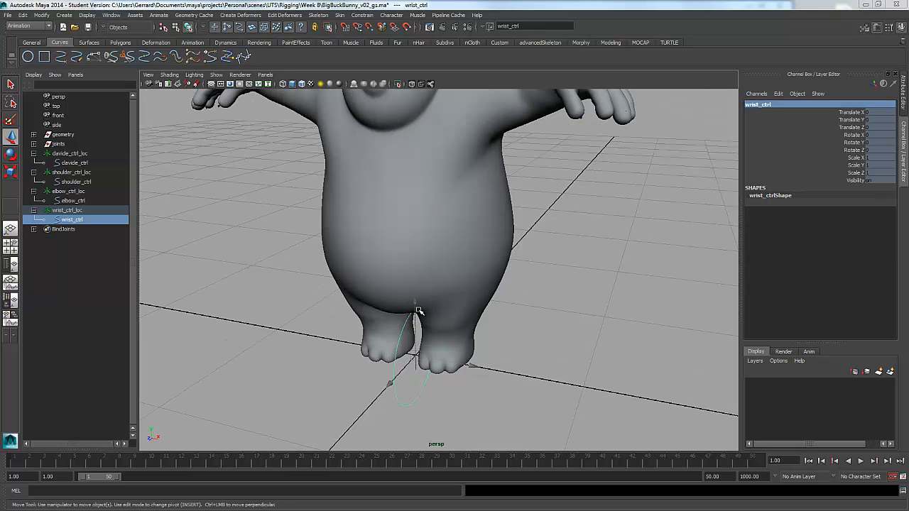
# Select the wrist, clavicle, shoulder and elbow control locators in turn to check their channels and child circles.
pyautogui.keyDown('alt'); pyautogui.moveTo(419, 311); pyautogui.dragTo(431, 287, button='middle'); pyautogui.keyUp('alt')
pyautogui.keyDown('alt'); pyautogui.moveTo(194, 257); pyautogui.dragTo(235, 258, button='right'); pyautogui.keyUp('alt')
pyautogui.click(68, 210)
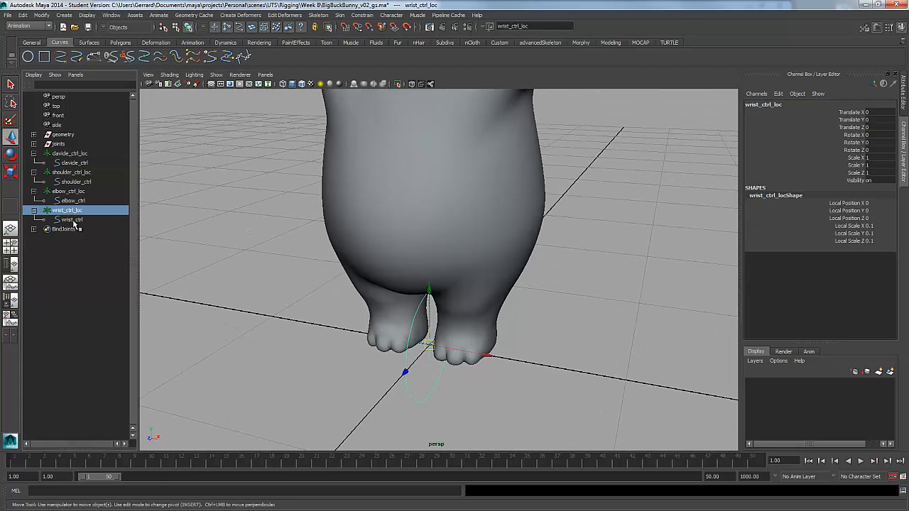
pyautogui.click(76, 154)
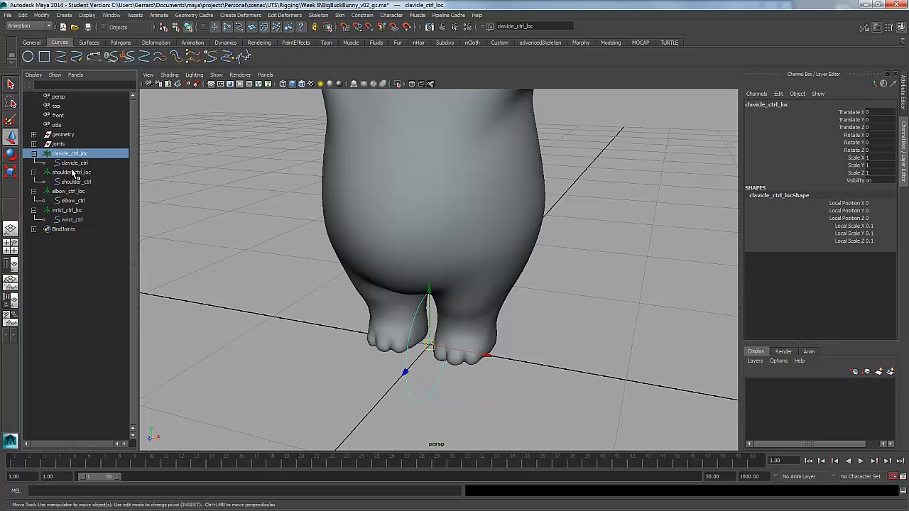
pyautogui.click(71, 172)
pyautogui.click(69, 191)
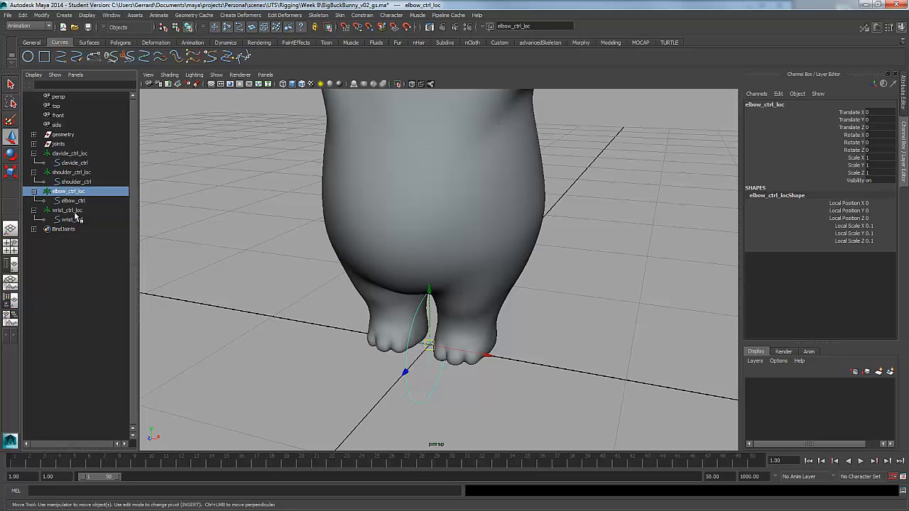
pyautogui.click(67, 210)
pyautogui.keyDown('alt'); pyautogui.moveTo(481, 301); pyautogui.dragTo(461, 276); pyautogui.keyUp('alt')
pyautogui.keyDown('alt'); pyautogui.moveTo(461, 320); pyautogui.dragTo(489, 345, button='right'); pyautogui.keyUp('alt')
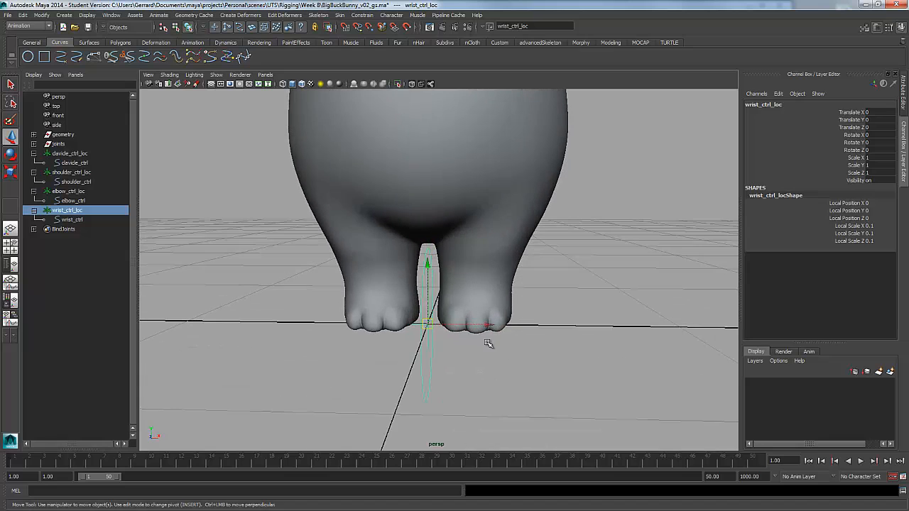
# Select all four overlapping control circles between the character's feet to check their locked channels.
pyautogui.click(456, 361)
pyautogui.keyDown('alt'); pyautogui.moveTo(432, 377); pyautogui.dragTo(390, 372); pyautogui.keyUp('alt')
pyautogui.moveTo(422, 372); pyautogui.dragTo(413, 398)
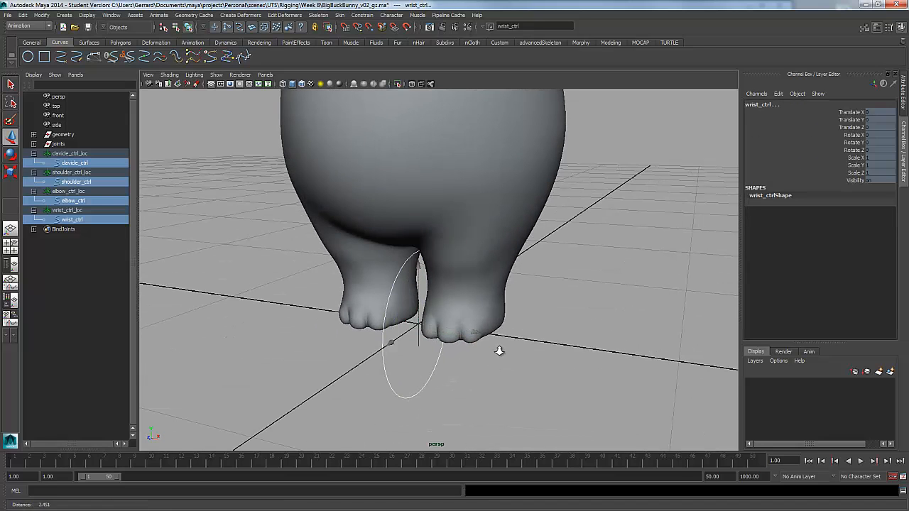
pyautogui.keyDown('alt'); pyautogui.moveTo(499, 351); pyautogui.dragTo(483, 341, button='right'); pyautogui.keyUp('alt')
# Go through the four control locators again, from wrist up to clavicle and back down to wrist.
pyautogui.click(71, 210)
pyautogui.click(73, 191)
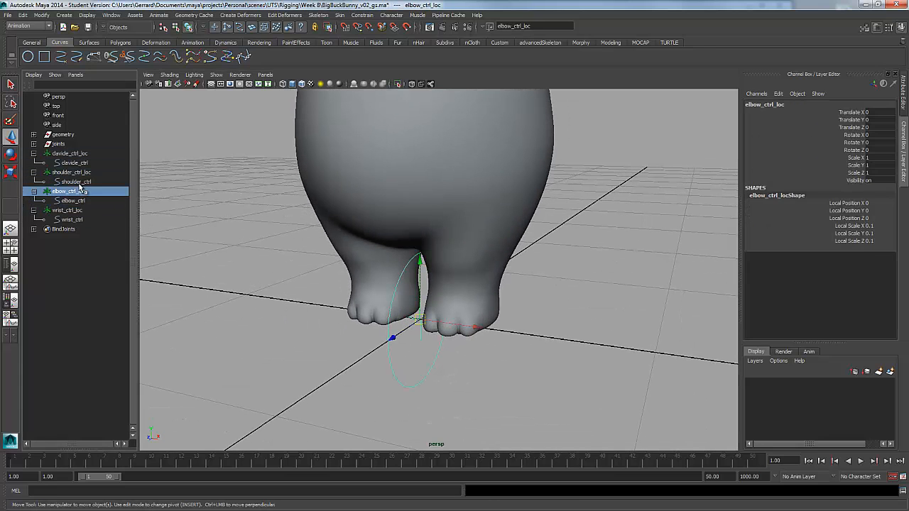
pyautogui.click(78, 173)
pyautogui.click(84, 154)
pyautogui.click(80, 172)
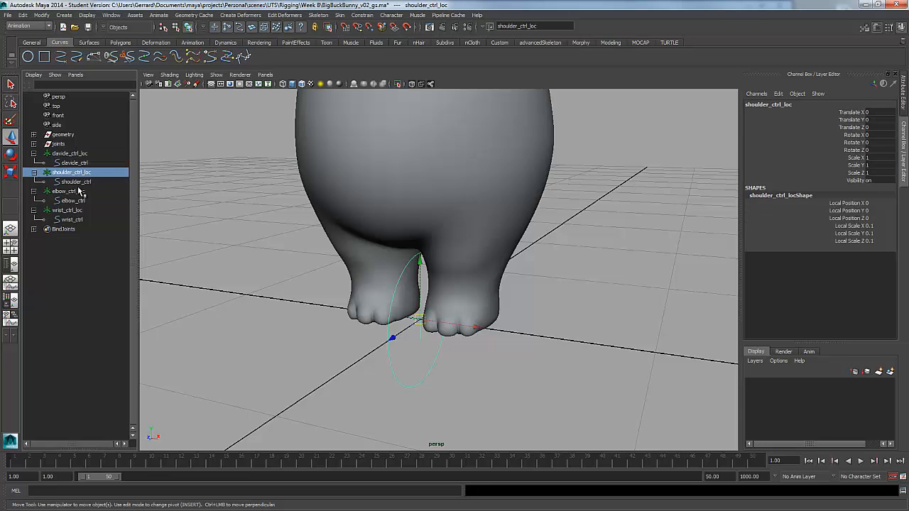
pyautogui.click(76, 191)
pyautogui.click(72, 210)
# Hide the character's polygon geometry in the viewport, leaving the skeleton and controls displayed.
pyautogui.keyDown('alt'); pyautogui.moveTo(497, 309); pyautogui.dragTo(462, 294, button='right'); pyautogui.keyUp('alt')
pyautogui.keyDown('alt'); pyautogui.moveTo(462, 294); pyautogui.dragTo(478, 337); pyautogui.keyUp('alt')
pyautogui.keyDown('alt'); pyautogui.moveTo(478, 336); pyautogui.dragTo(451, 353, button='middle'); pyautogui.keyUp('alt')
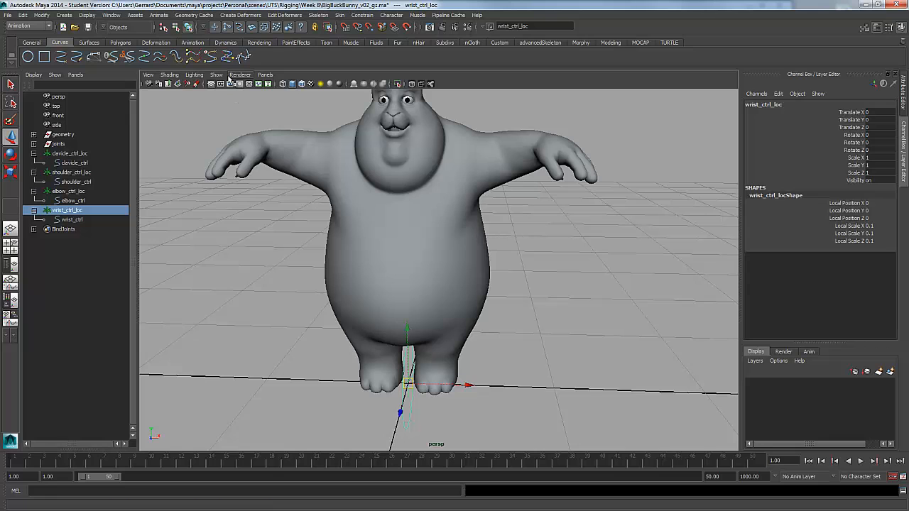
pyautogui.click(218, 76)
pyautogui.click(243, 153)
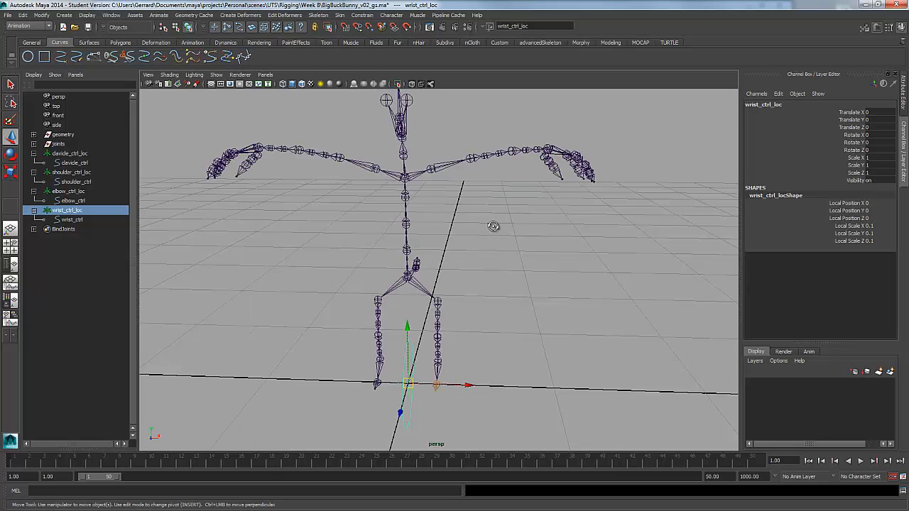
# Snap clavicle_ctrl_loc to the position and orientation of the clavicle_skn_jnt_L joint with the A2B script.
pyautogui.keyDown('alt'); pyautogui.moveTo(490, 228); pyautogui.dragTo(575, 194); pyautogui.keyUp('alt')
pyautogui.click(416, 164)
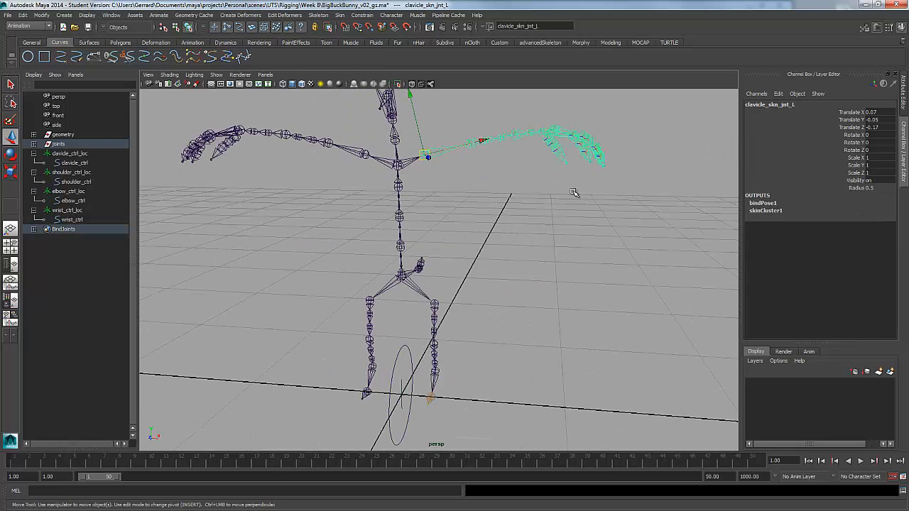
pyautogui.keyDown('alt'); pyautogui.moveTo(391, 303); pyautogui.dragTo(446, 205); pyautogui.keyUp('alt')
pyautogui.press('w')
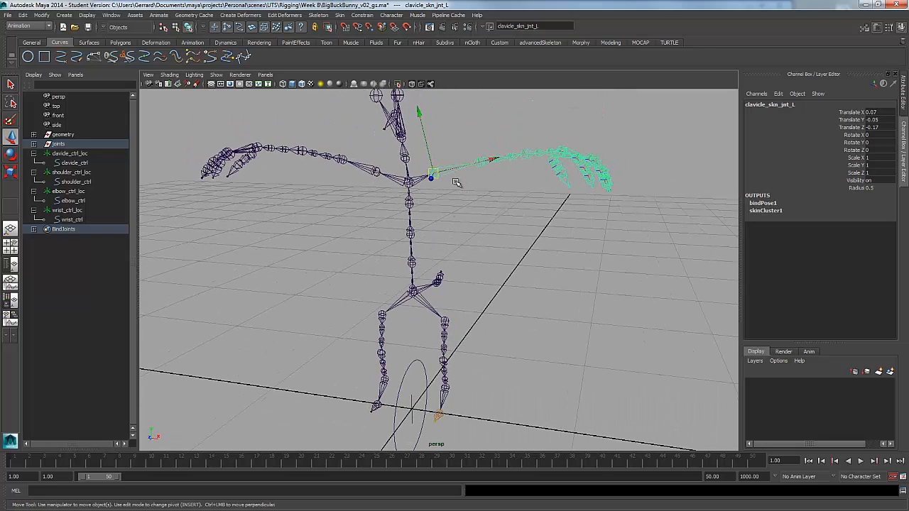
pyautogui.click(92, 154)
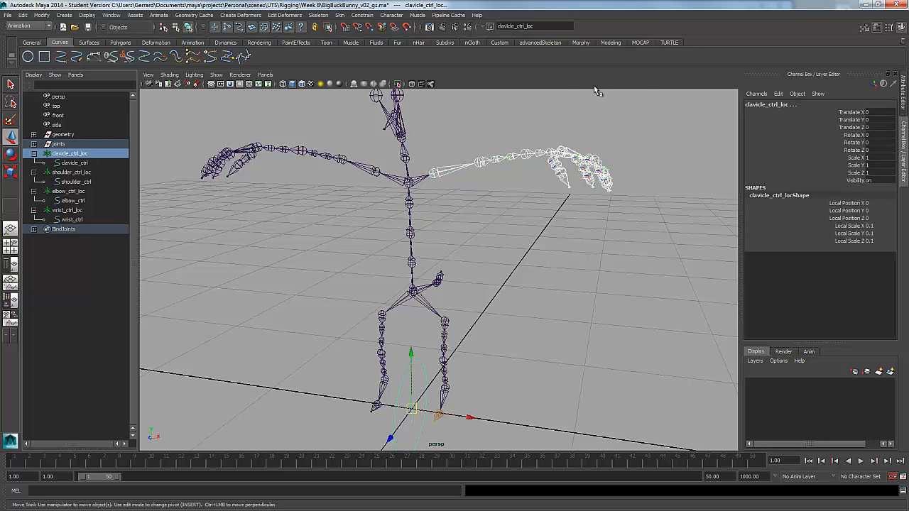
pyautogui.click(641, 43)
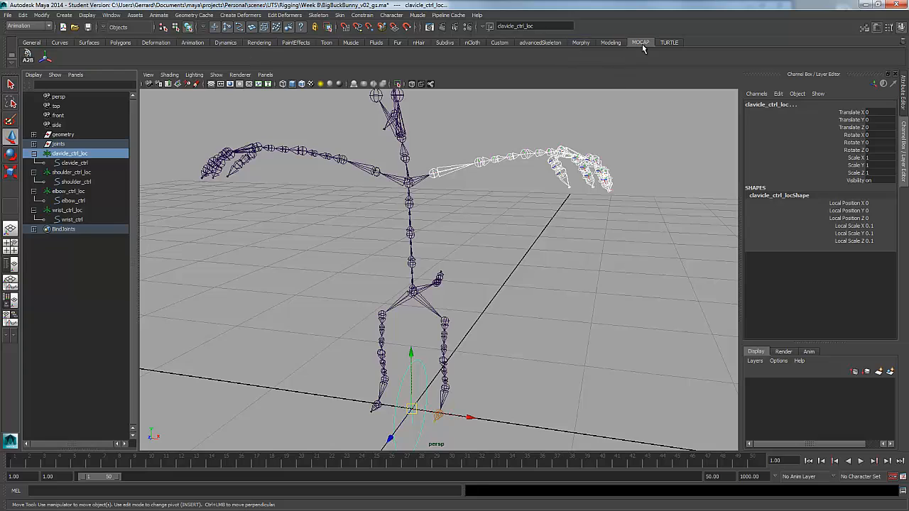
pyautogui.click(28, 58)
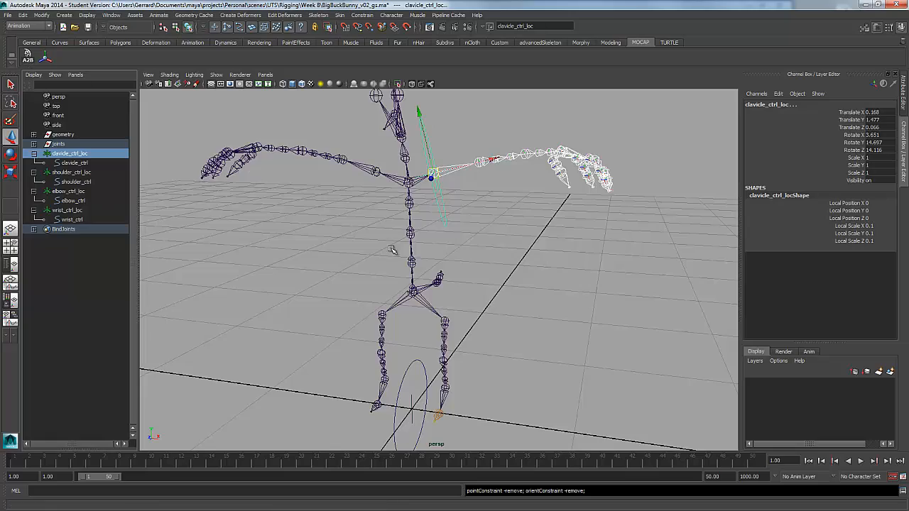
# Snap shoulder_ctrl_loc to the position and orientation of the shoulder_skn_jnt_L joint with the A2B script.
pyautogui.keyDown('alt'); pyautogui.moveTo(395, 247); pyautogui.dragTo(516, 265); pyautogui.keyUp('alt')
pyautogui.click(517, 265)
pyautogui.click(488, 186)
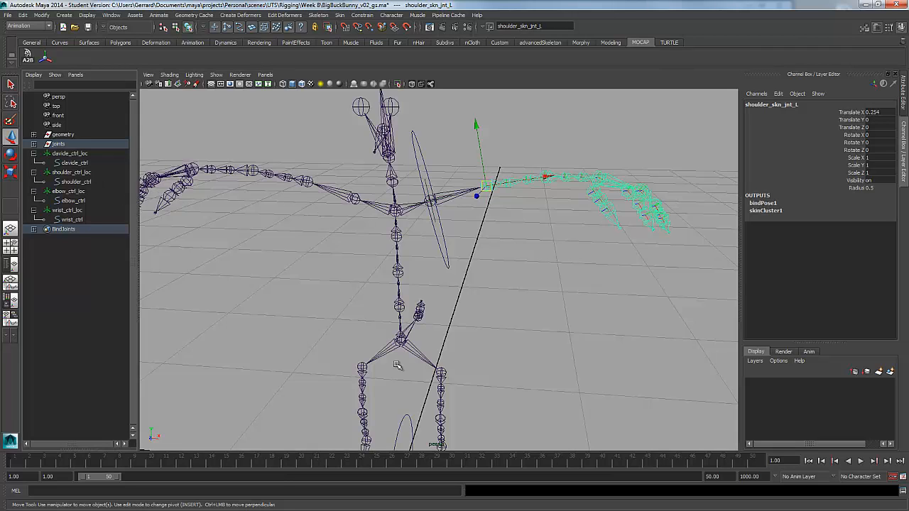
pyautogui.keyDown('alt'); pyautogui.moveTo(432, 367); pyautogui.dragTo(421, 310, button='middle'); pyautogui.keyUp('alt')
pyautogui.keyDown('alt'); pyautogui.moveTo(422, 311); pyautogui.dragTo(420, 314); pyautogui.keyUp('alt')
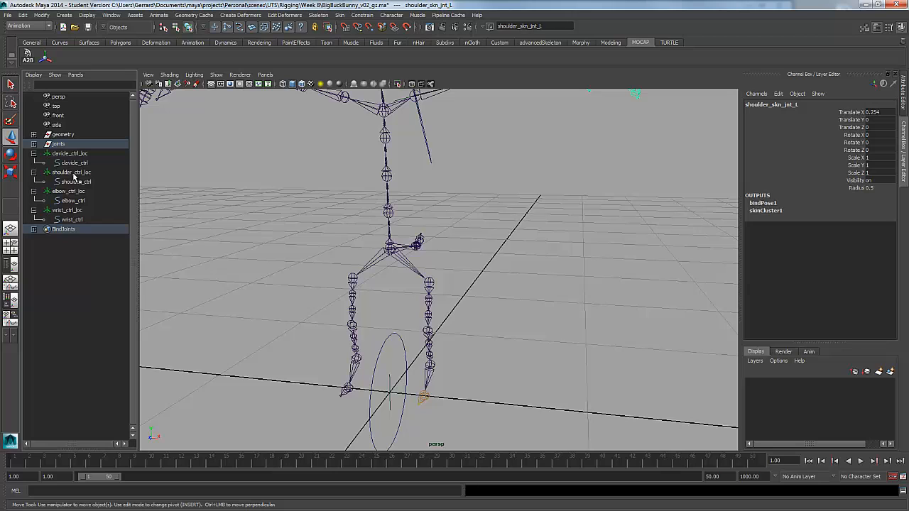
pyautogui.click(77, 173)
pyautogui.keyDown('alt'); pyautogui.moveTo(274, 201); pyautogui.dragTo(289, 279, button='middle'); pyautogui.keyUp('alt')
pyautogui.keyDown('alt'); pyautogui.moveTo(288, 279); pyautogui.dragTo(248, 288, button='right'); pyautogui.keyUp('alt')
pyautogui.click(27, 57)
pyautogui.keyDown('alt'); pyautogui.moveTo(474, 257); pyautogui.dragTo(438, 256); pyautogui.keyUp('alt')
pyautogui.keyDown('alt'); pyautogui.moveTo(455, 263); pyautogui.dragTo(469, 243, button='middle'); pyautogui.keyUp('alt')
pyautogui.keyDown('alt'); pyautogui.moveTo(492, 390); pyautogui.dragTo(505, 381, button='middle'); pyautogui.keyUp('alt')
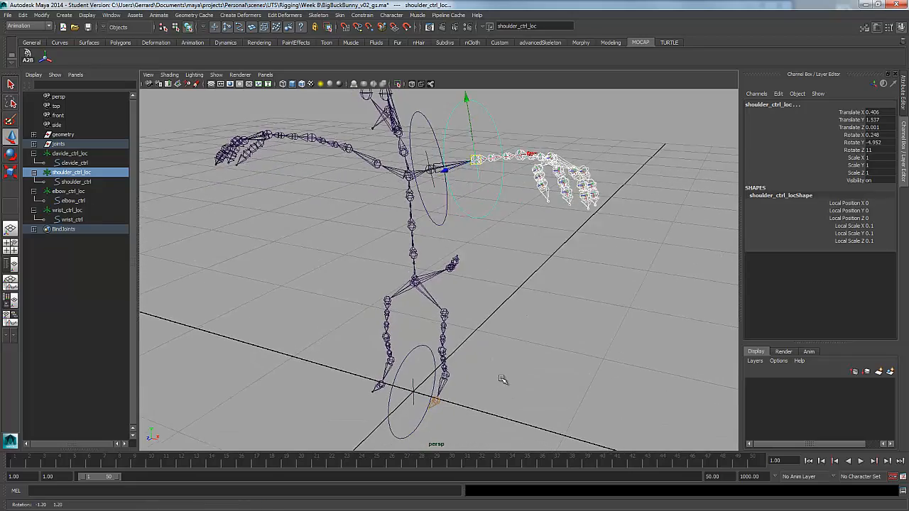
# Snap elbow_ctrl_loc to the position and orientation of the elbow_skn_jnt_L joint with the A2B script.
pyautogui.keyDown('alt'); pyautogui.moveTo(505, 381); pyautogui.dragTo(499, 430); pyautogui.keyUp('alt')
pyautogui.keyDown('alt'); pyautogui.moveTo(499, 430); pyautogui.dragTo(542, 414, button='right'); pyautogui.keyUp('alt')
pyautogui.keyDown('alt'); pyautogui.moveTo(531, 312); pyautogui.dragTo(538, 267); pyautogui.keyUp('alt')
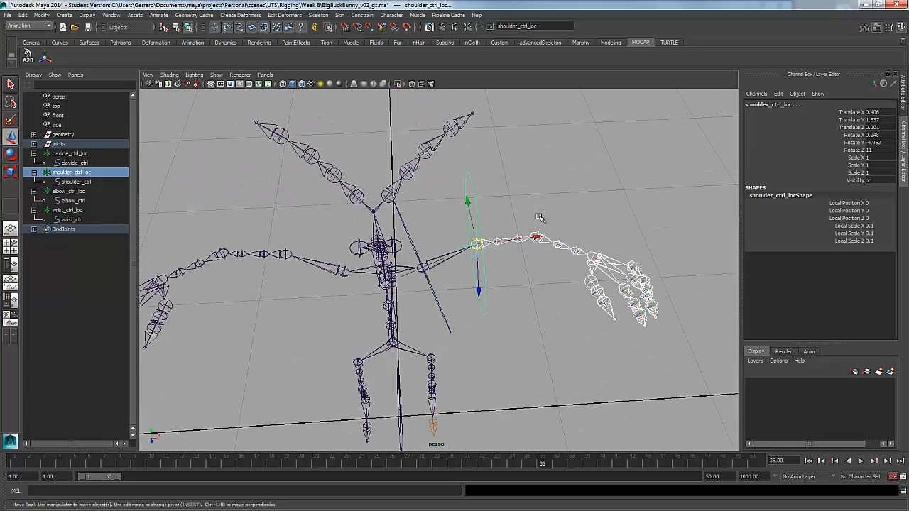
pyautogui.click(539, 220)
pyautogui.click(536, 235)
pyautogui.keyDown('alt'); pyautogui.moveTo(507, 350); pyautogui.dragTo(501, 283); pyautogui.keyUp('alt')
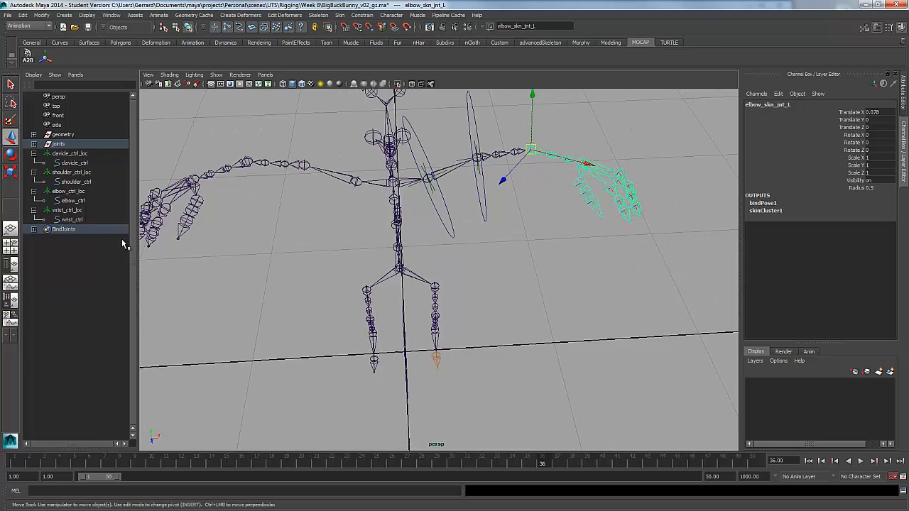
pyautogui.click(80, 192)
pyautogui.keyDown('alt'); pyautogui.moveTo(365, 284); pyautogui.dragTo(404, 313); pyautogui.keyUp('alt')
pyautogui.click(29, 58)
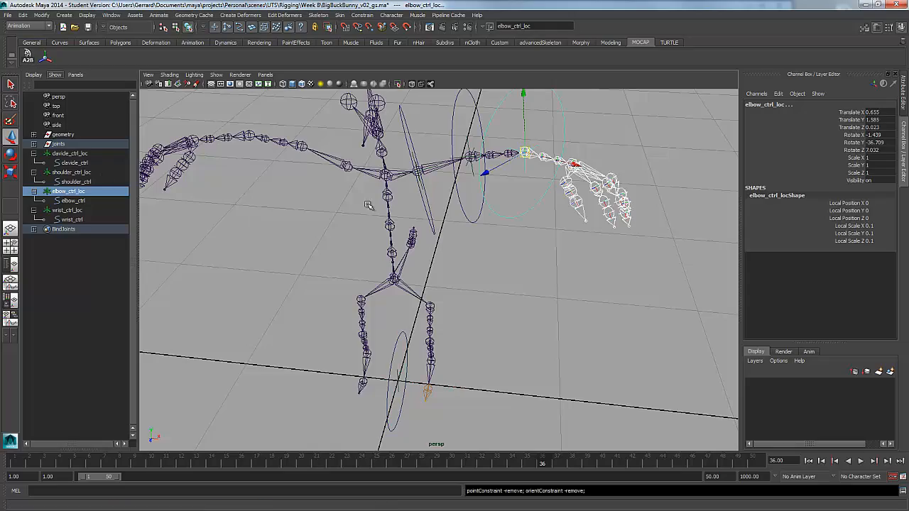
pyautogui.moveTo(475, 225)
pyautogui.keyDown('alt'); pyautogui.mouseDown()
pyautogui.moveTo(448, 223)
pyautogui.moveTo(481, 227)
pyautogui.mouseUp(); pyautogui.keyUp('alt')
pyautogui.keyDown('alt'); pyautogui.moveTo(480, 227); pyautogui.dragTo(436, 279, button='middle'); pyautogui.keyUp('alt')
pyautogui.keyDown('alt'); pyautogui.moveTo(436, 280); pyautogui.dragTo(474, 309, button='right'); pyautogui.keyUp('alt')
pyautogui.keyDown('alt'); pyautogui.moveTo(474, 309); pyautogui.dragTo(513, 351); pyautogui.keyUp('alt')
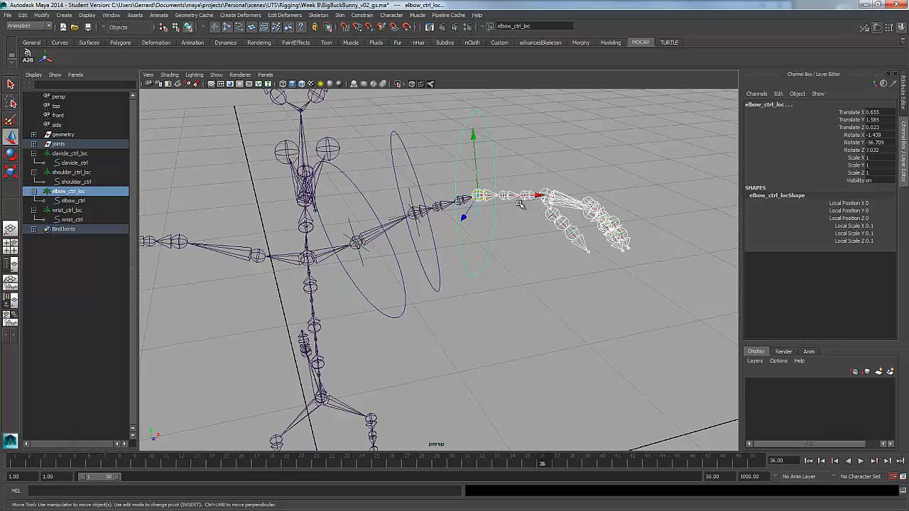
# Snap wrist_ctrl_loc to the position and orientation of the hand_skn_jnt_L joint with the A2B script.
pyautogui.keyDown('alt'); pyautogui.moveTo(524, 224); pyautogui.dragTo(390, 337); pyautogui.keyUp('alt')
pyautogui.click(391, 330)
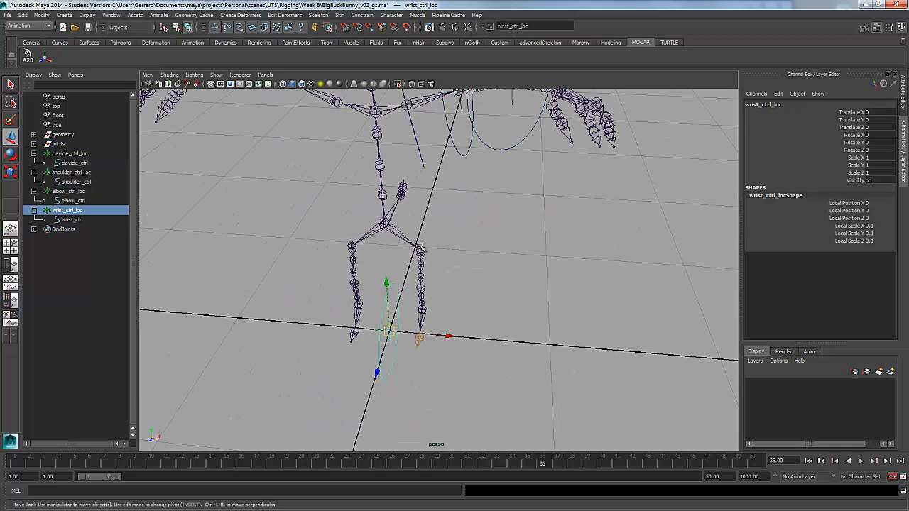
pyautogui.keyDown('alt'); pyautogui.moveTo(517, 134); pyautogui.dragTo(502, 192, button='middle'); pyautogui.keyUp('alt')
pyautogui.click(542, 147)
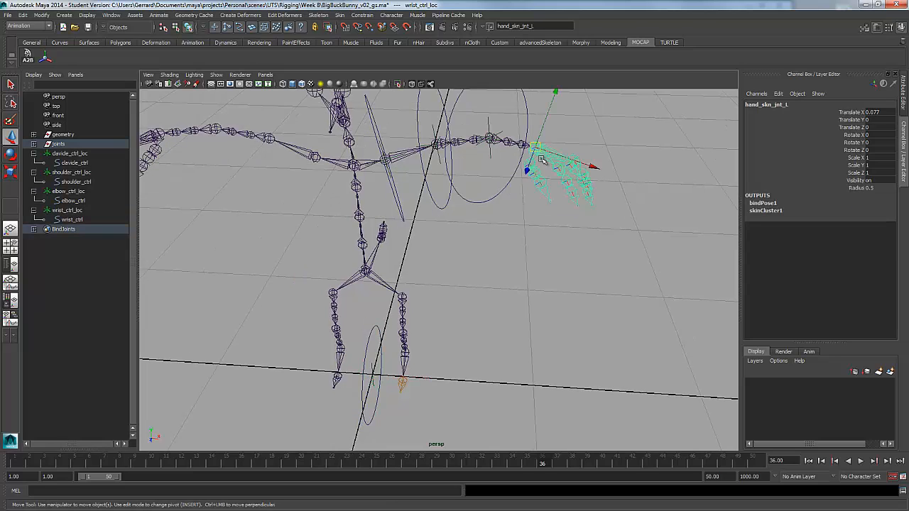
pyautogui.keyDown('shift'); pyautogui.click(373, 375); pyautogui.keyUp('shift')
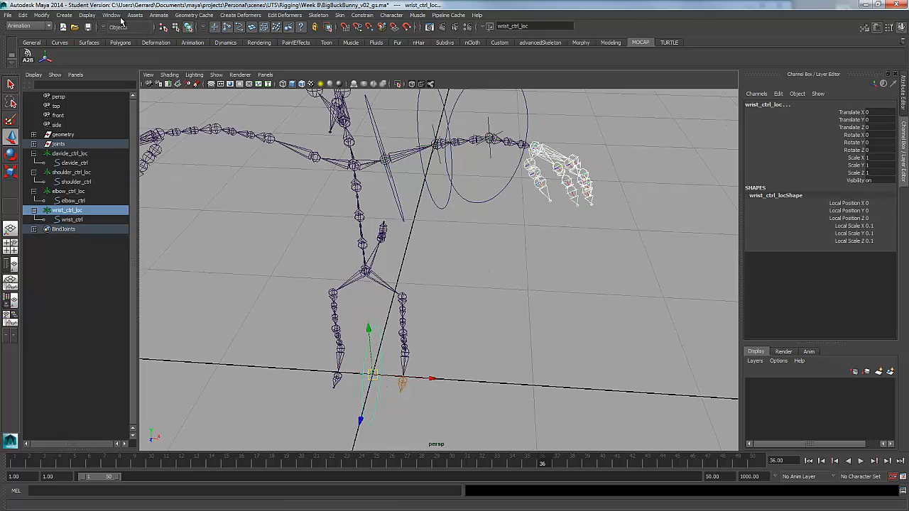
pyautogui.click(26, 56)
pyautogui.click(511, 234)
pyautogui.keyDown('alt'); pyautogui.moveTo(511, 234); pyautogui.dragTo(534, 289); pyautogui.keyUp('alt')
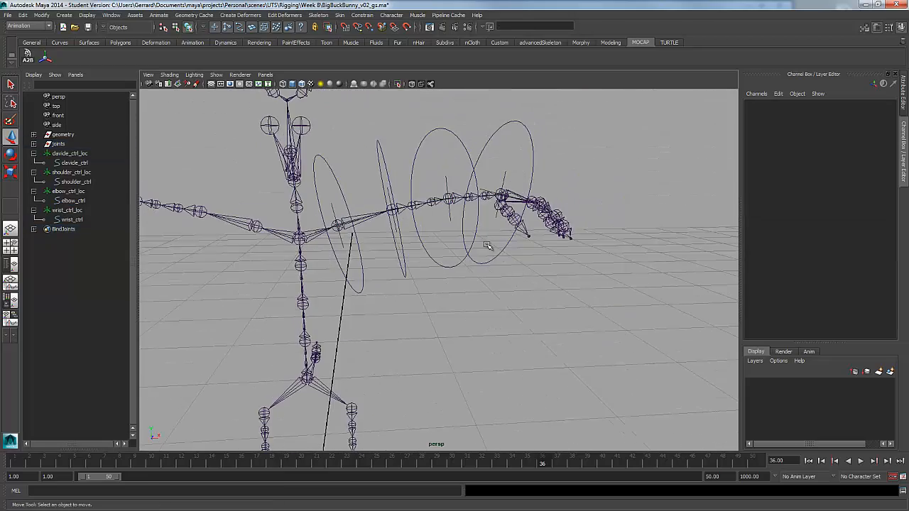
# Unlock the translate, rotate, scale and visibility channels of wrist_ctrl, elbow_ctrl, shoulder_ctrl and clavicle_ctrl together.
pyautogui.keyDown('alt'); pyautogui.moveTo(487, 246); pyautogui.dragTo(547, 234); pyautogui.keyUp('alt')
pyautogui.click(576, 194)
pyautogui.keyDown('shift'); pyautogui.click(480, 202); pyautogui.keyUp('shift')
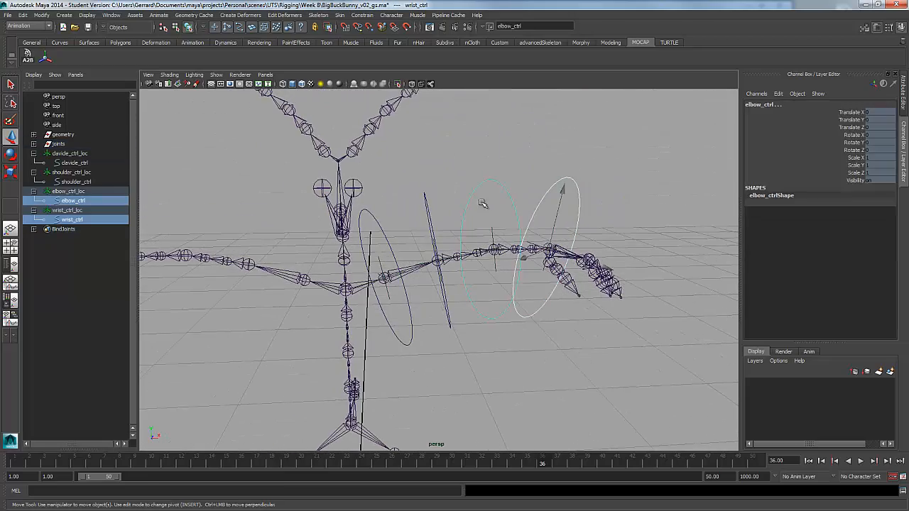
pyautogui.keyDown('shift'); pyautogui.click(429, 203); pyautogui.keyUp('shift')
pyautogui.keyDown('shift'); pyautogui.click(366, 211); pyautogui.keyUp('shift')
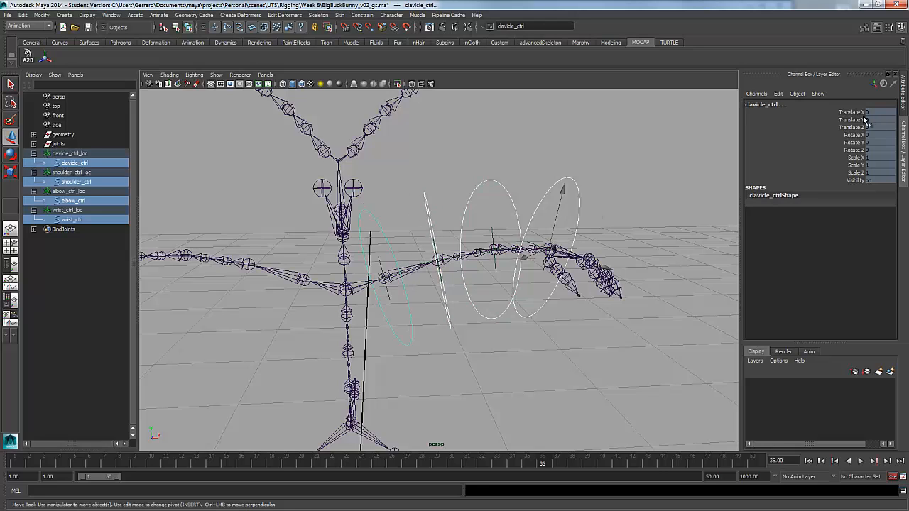
pyautogui.moveTo(844, 113); pyautogui.dragTo(846, 183)
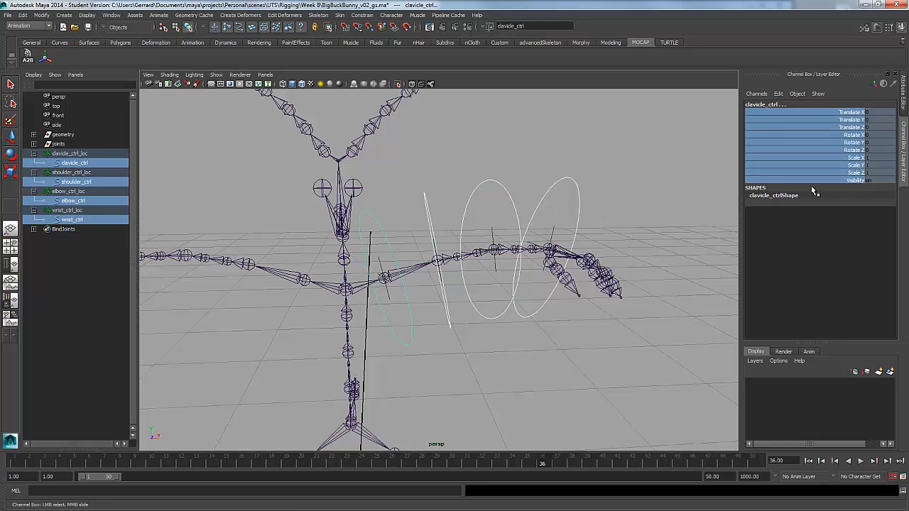
pyautogui.rightClick(813, 132)
pyautogui.click(839, 319)
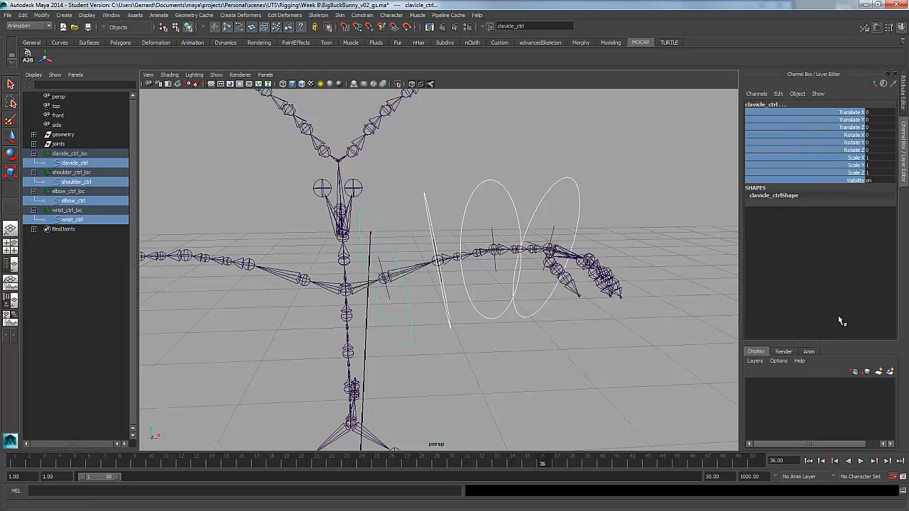
pyautogui.keyDown('alt'); pyautogui.moveTo(582, 236); pyautogui.dragTo(626, 204); pyautogui.keyUp('alt')
pyautogui.click(626, 204)
pyautogui.press('w')
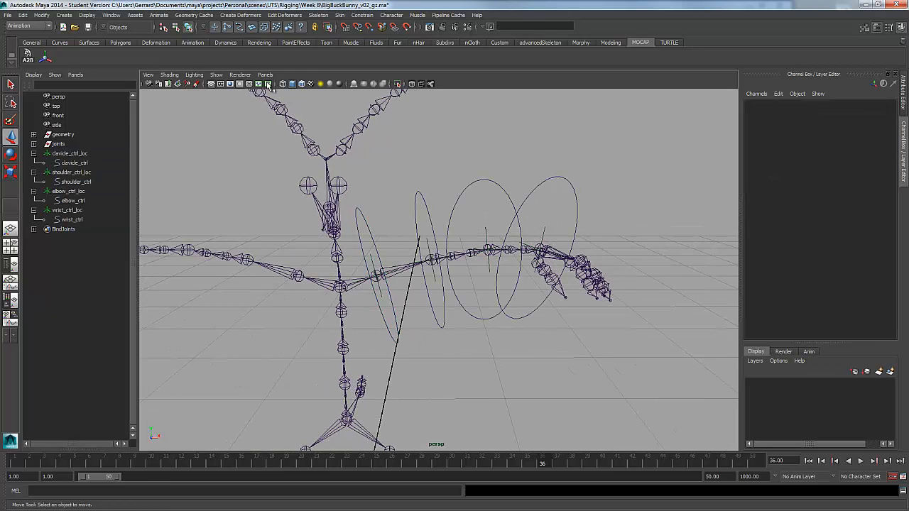
# Show the character's polygon geometry in the viewport again and compare the clavicle control with the body in wireframe and shaded display.
pyautogui.click(223, 74)
pyautogui.click(238, 155)
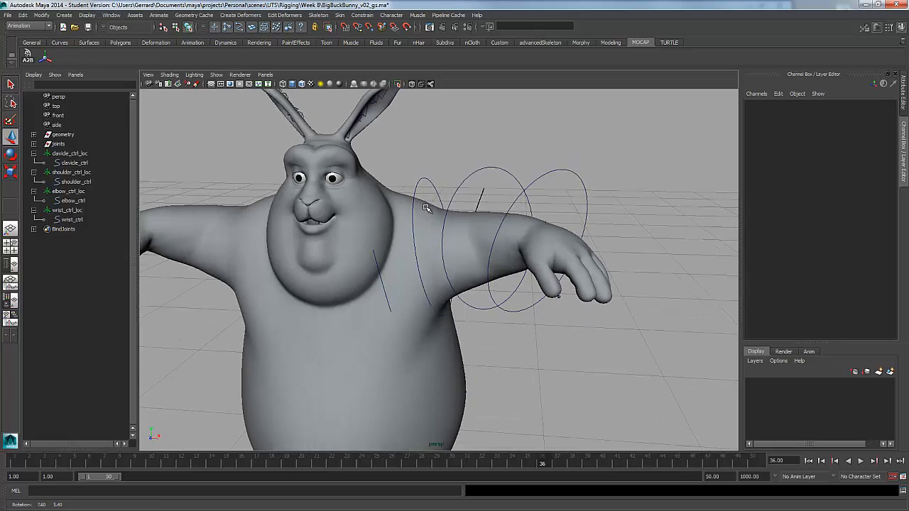
pyautogui.keyDown('alt'); pyautogui.moveTo(425, 206); pyautogui.dragTo(531, 221); pyautogui.keyUp('alt')
pyautogui.click(405, 251)
pyautogui.moveTo(475, 262)
pyautogui.keyDown('alt'); pyautogui.mouseDown()
pyautogui.moveTo(448, 263)
pyautogui.moveTo(481, 267)
pyautogui.moveTo(425, 261)
pyautogui.mouseUp(); pyautogui.keyUp('alt')
pyautogui.press('4')
pyautogui.press('5')
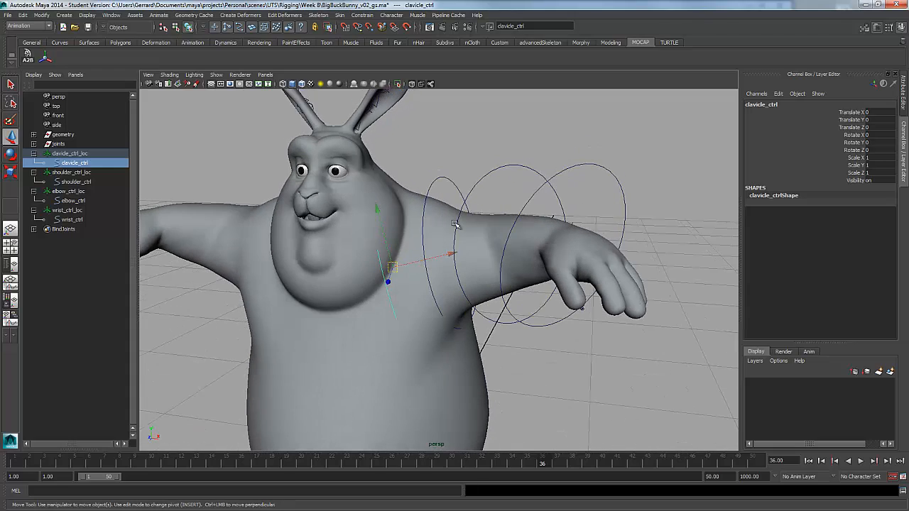
# Scale down all control vertices of the wrist_ctrl curve in component mode so the ring fits closely around the wrist.
pyautogui.click(573, 168)
pyautogui.keyDown('alt'); pyautogui.moveTo(570, 184); pyautogui.dragTo(589, 165); pyautogui.keyUp('alt')
pyautogui.rightClick(594, 157)
pyautogui.click(578, 156)
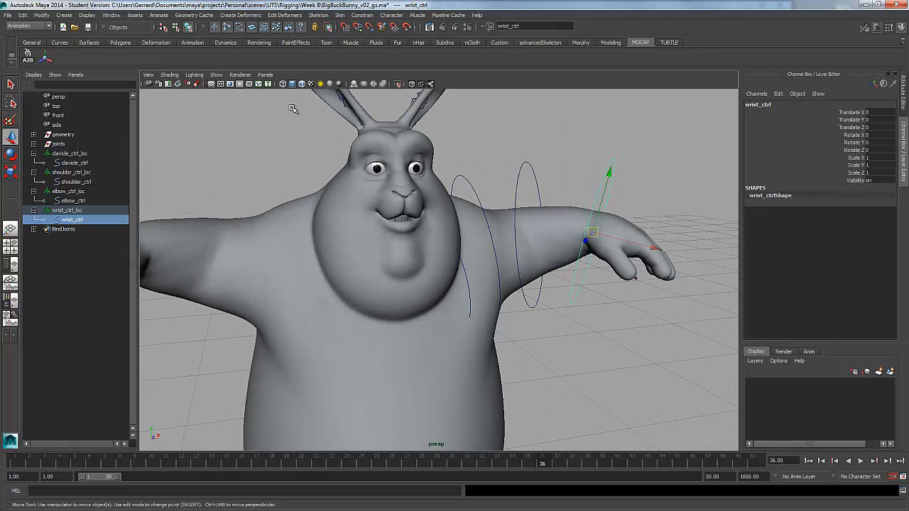
pyautogui.click(187, 27)
pyautogui.keyDown('alt'); pyautogui.moveTo(625, 278); pyautogui.dragTo(664, 243); pyautogui.keyUp('alt')
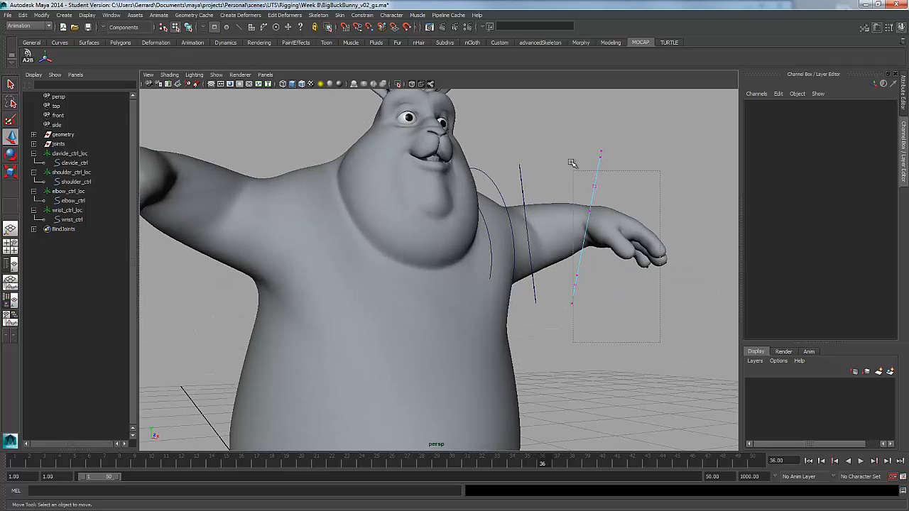
pyautogui.moveTo(572, 163); pyautogui.dragTo(552, 129)
pyautogui.press('r')
pyautogui.keyDown('alt'); pyautogui.moveTo(604, 186); pyautogui.dragTo(378, 210); pyautogui.keyUp('alt')
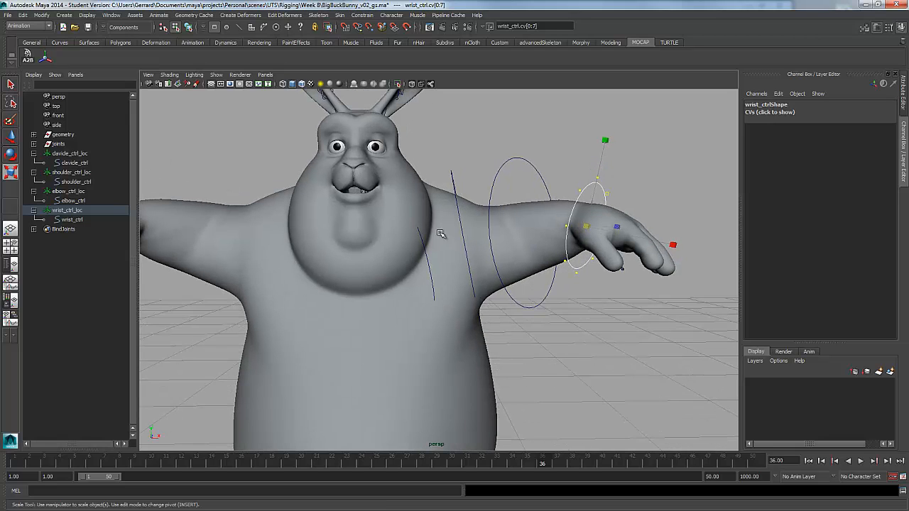
# Scale down the control vertices of the elbow_ctrl curve so the ring fits more closely around the arm.
pyautogui.keyDown('alt'); pyautogui.moveTo(441, 234); pyautogui.dragTo(529, 244); pyautogui.keyUp('alt')
pyautogui.click(488, 164)
pyautogui.keyDown('alt'); pyautogui.moveTo(488, 164); pyautogui.dragTo(612, 186); pyautogui.keyUp('alt')
pyautogui.click(575, 163)
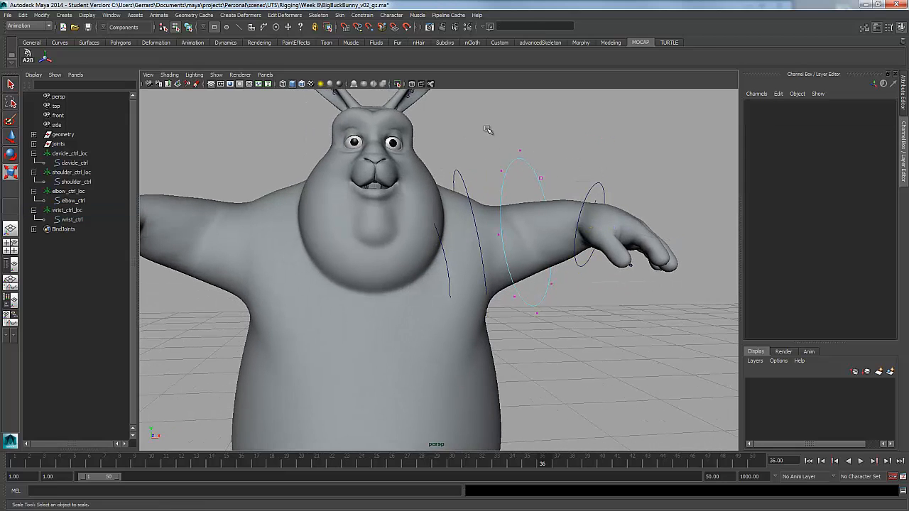
pyautogui.moveTo(595, 346); pyautogui.dragTo(594, 345)
pyautogui.keyDown('alt'); pyautogui.moveTo(595, 345); pyautogui.dragTo(550, 286); pyautogui.keyUp('alt')
pyautogui.moveTo(526, 235); pyautogui.dragTo(565, 319)
pyautogui.click(499, 260)
# Reshape the shoulder_ctrl curve by moving its control vertices to follow the shoulder and armpit, and return to object mode.
pyautogui.keyDown('alt'); pyautogui.moveTo(465, 203); pyautogui.dragTo(502, 236); pyautogui.keyUp('alt')
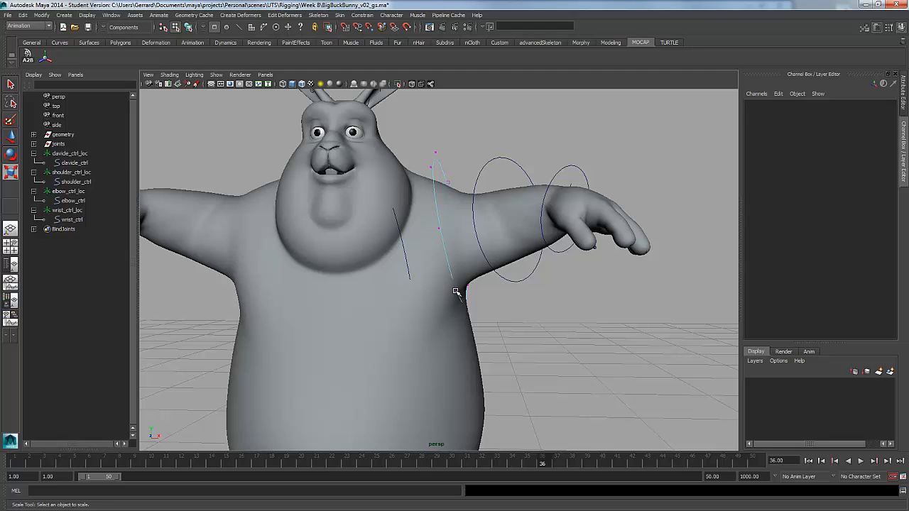
pyautogui.click(456, 291)
pyautogui.keyDown('alt'); pyautogui.moveTo(456, 291); pyautogui.dragTo(535, 285); pyautogui.keyUp('alt')
pyautogui.keyDown('shift'); pyautogui.click(474, 286); pyautogui.keyUp('shift')
pyautogui.keyDown('shift'); pyautogui.click(462, 312); pyautogui.keyUp('shift')
pyautogui.press('w')
pyautogui.moveTo(420, 143); pyautogui.dragTo(446, 172)
pyautogui.moveTo(480, 146); pyautogui.dragTo(498, 176)
pyautogui.press('F8')
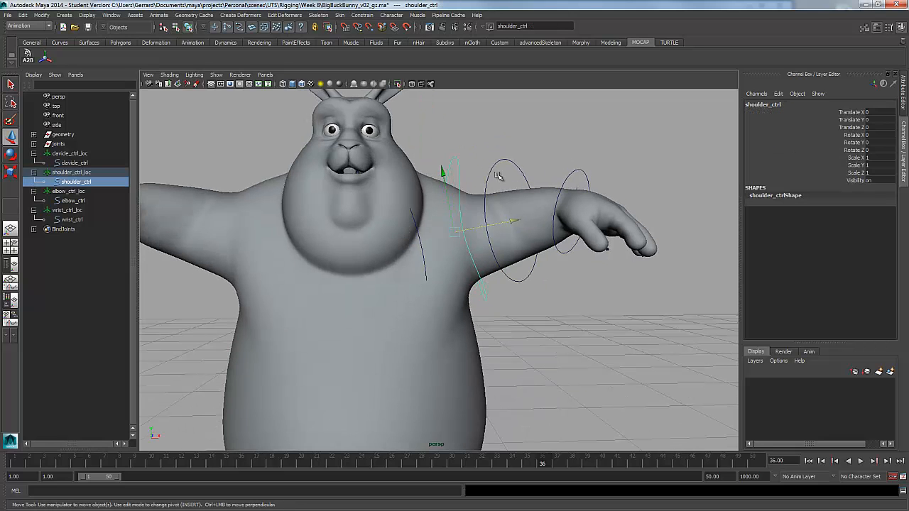
pyautogui.press('4')
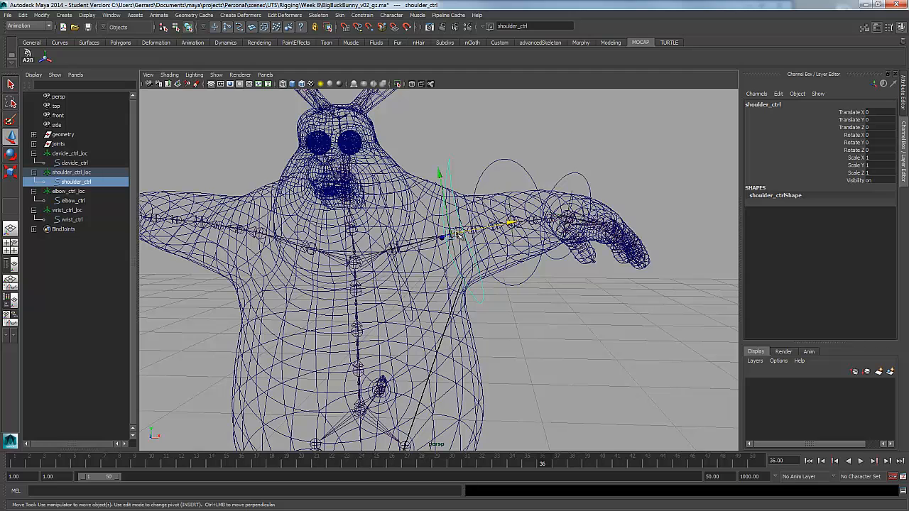
pyautogui.press('5')
# Move the upper control vertices of the clavicle_ctrl curve in component mode so it sits over the top of the shoulder.
pyautogui.click(395, 257)
pyautogui.keyDown('alt'); pyautogui.moveTo(394, 257); pyautogui.dragTo(275, 136); pyautogui.keyUp('alt')
pyautogui.click(356, 237)
pyautogui.click(179, 29)
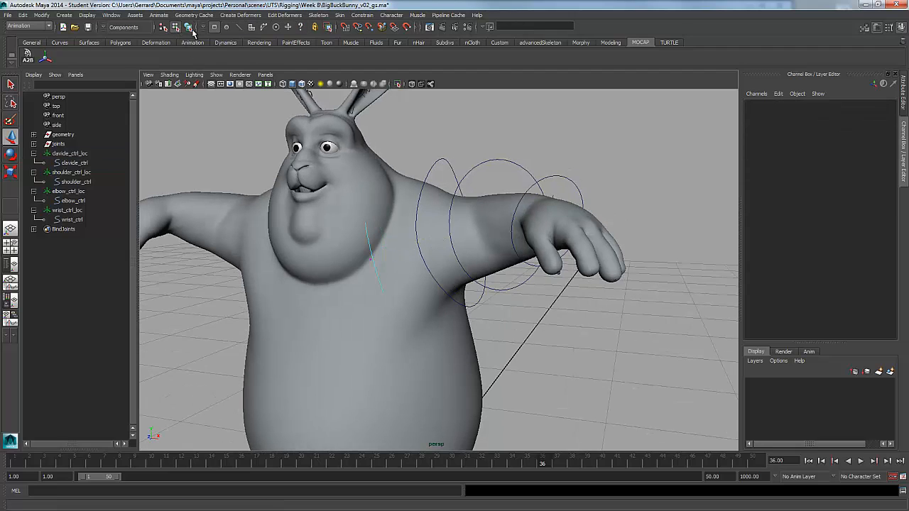
pyautogui.click(189, 29)
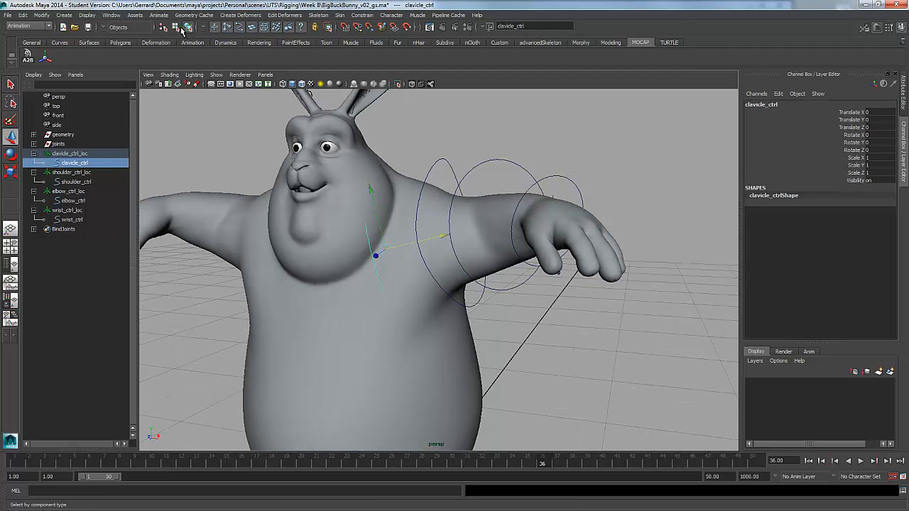
pyautogui.click(177, 29)
pyautogui.keyDown('alt'); pyautogui.moveTo(313, 196); pyautogui.dragTo(343, 184); pyautogui.keyUp('alt')
pyautogui.press('4')
pyautogui.keyDown('alt'); pyautogui.moveTo(405, 245); pyautogui.dragTo(339, 153); pyautogui.keyUp('alt')
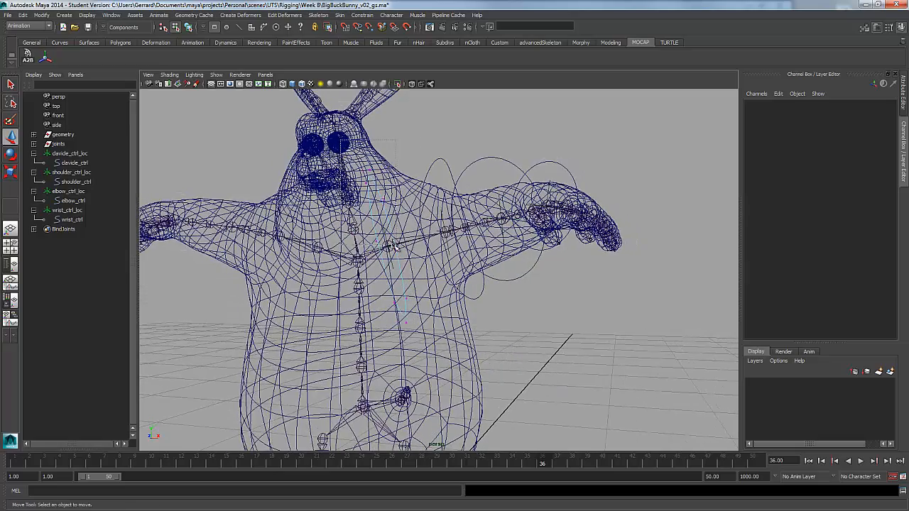
pyautogui.moveTo(396, 245); pyautogui.dragTo(397, 247)
pyautogui.keyDown('alt'); pyautogui.moveTo(426, 248); pyautogui.dragTo(305, 213); pyautogui.keyUp('alt')
pyautogui.moveTo(442, 181); pyautogui.dragTo(461, 174)
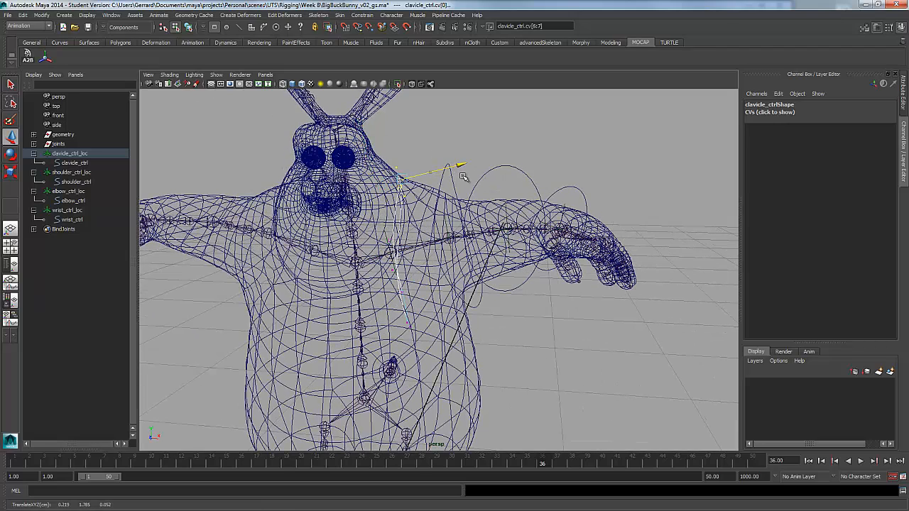
pyautogui.click(452, 184)
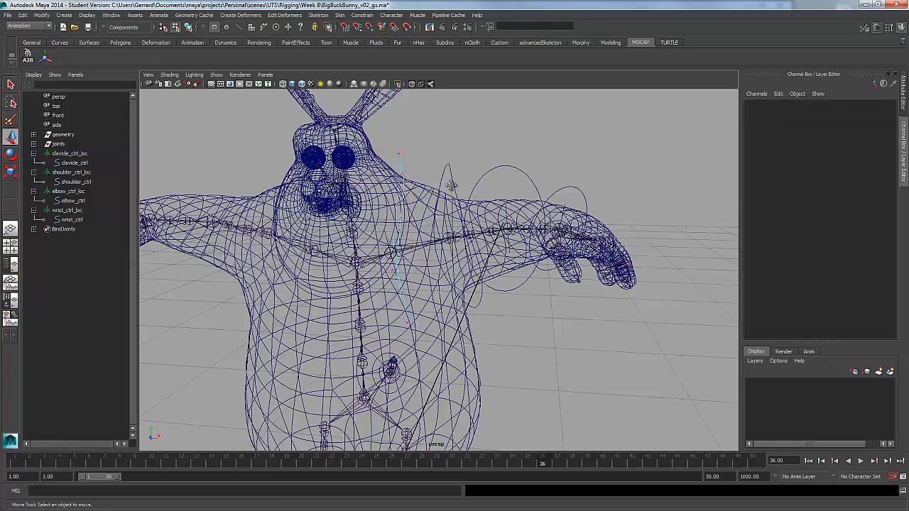
# Move the lower control vertices cv[2:4] of the clavicle_ctrl curve outward towards the armpit.
pyautogui.keyDown('alt'); pyautogui.moveTo(465, 309); pyautogui.dragTo(424, 316); pyautogui.keyUp('alt')
pyautogui.moveTo(459, 287); pyautogui.dragTo(401, 149)
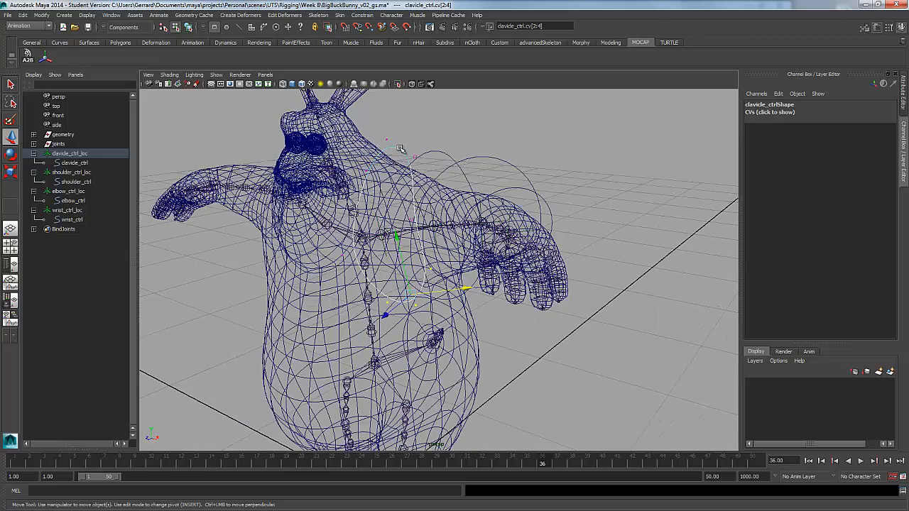
pyautogui.press('5')
pyautogui.keyDown('alt'); pyautogui.moveTo(425, 277); pyautogui.dragTo(501, 229); pyautogui.keyUp('alt')
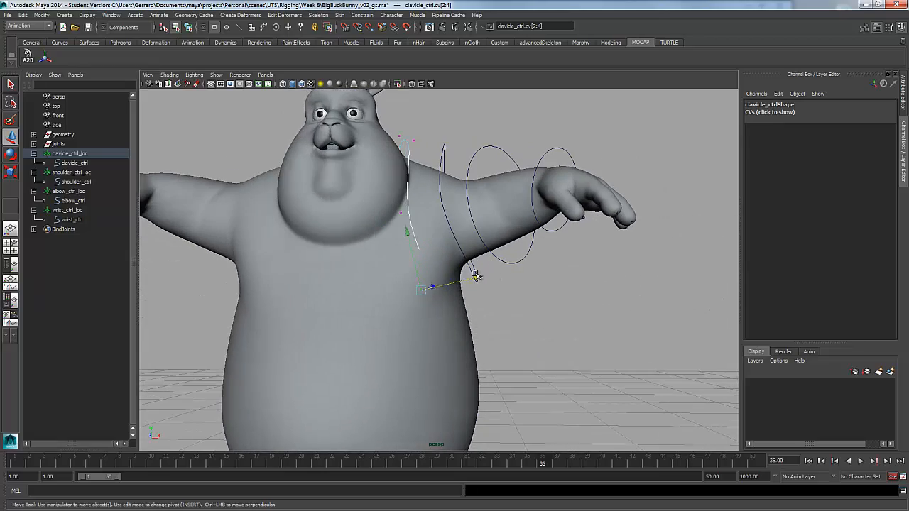
pyautogui.moveTo(477, 275)
pyautogui.mouseDown()
pyautogui.moveTo(486, 273)
pyautogui.moveTo(416, 296)
pyautogui.mouseUp()
pyautogui.press('r')
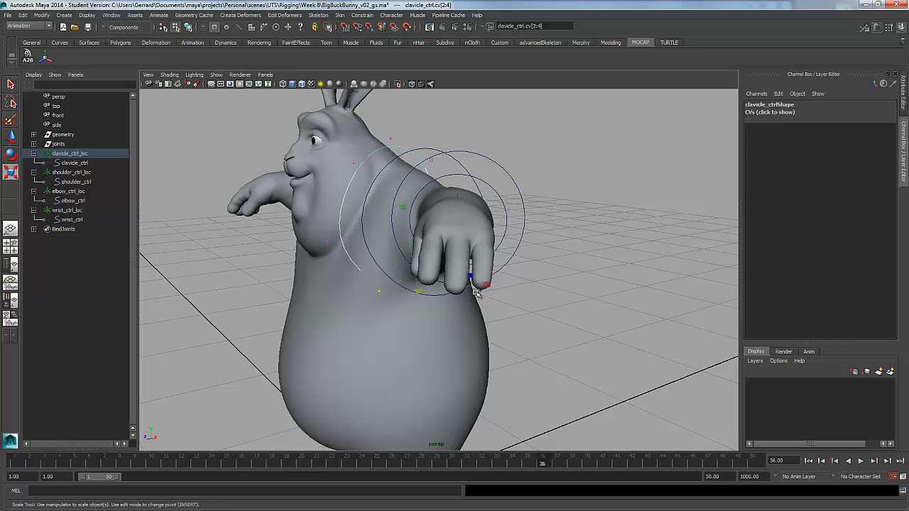
pyautogui.keyDown('alt'); pyautogui.moveTo(504, 284); pyautogui.dragTo(360, 271); pyautogui.keyUp('alt')
pyautogui.press('w')
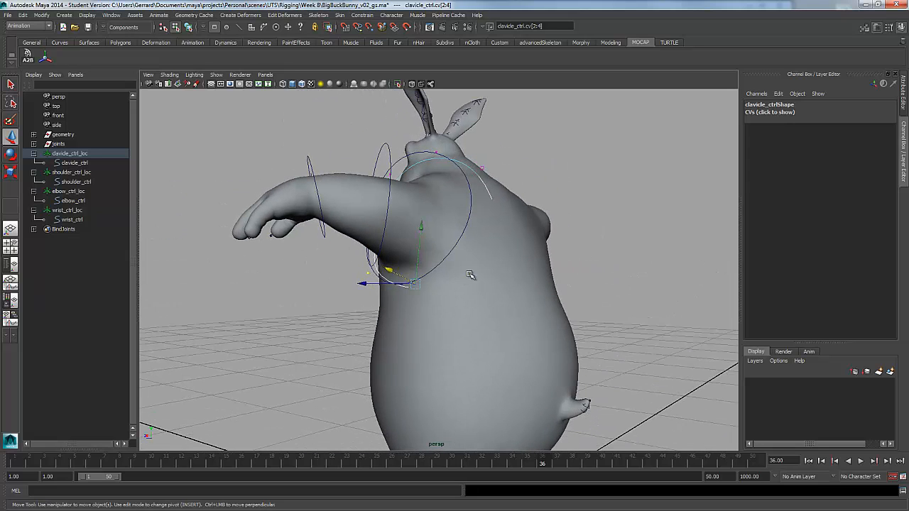
# Adjust the position of the single lower vertex cv[2] of the clavicle_ctrl curve behind the armpit.
pyautogui.keyDown('alt'); pyautogui.moveTo(472, 277); pyautogui.dragTo(203, 203); pyautogui.keyUp('alt')
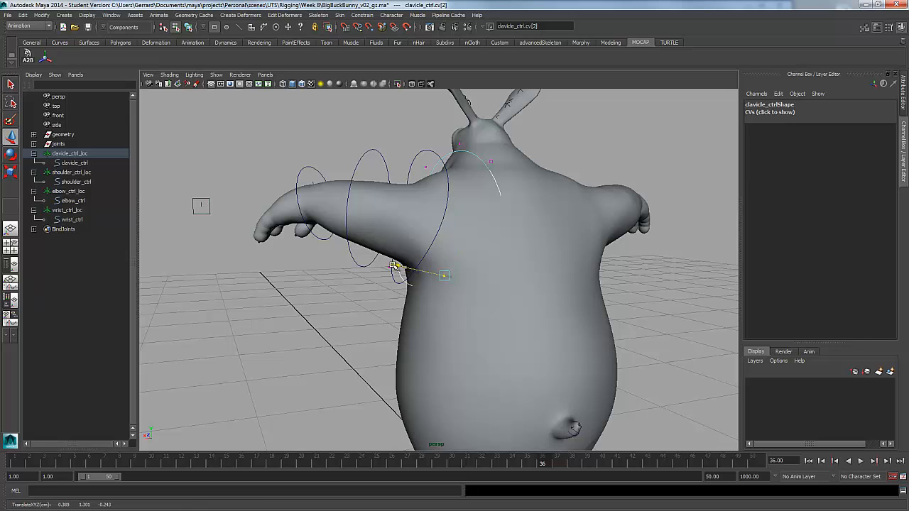
pyautogui.press('4')
pyautogui.moveTo(424, 259)
pyautogui.keyDown('alt'); pyautogui.mouseDown()
pyautogui.moveTo(495, 252)
pyautogui.moveTo(525, 191)
pyautogui.moveTo(470, 251)
pyautogui.moveTo(450, 250)
pyautogui.moveTo(487, 257)
pyautogui.moveTo(537, 237)
pyautogui.moveTo(507, 213)
pyautogui.moveTo(523, 184)
pyautogui.moveTo(552, 167)
pyautogui.mouseUp(); pyautogui.keyUp('alt')
pyautogui.press('5')
pyautogui.click(418, 170)
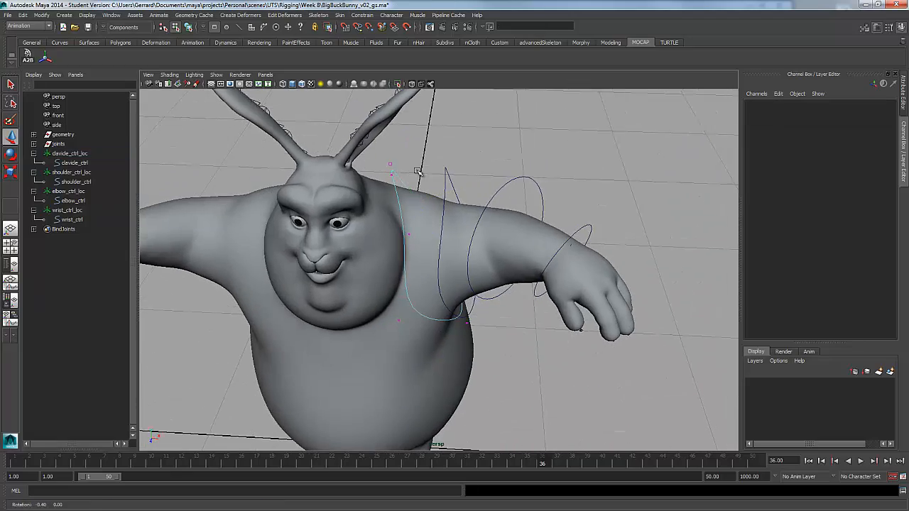
# Return clavicle_ctrl to object mode and examine its pivot and shape against the clavicle and arm joints in wireframe.
pyautogui.press('4')
pyautogui.click(422, 174)
pyautogui.keyDown('alt'); pyautogui.moveTo(423, 173); pyautogui.dragTo(442, 222); pyautogui.keyUp('alt')
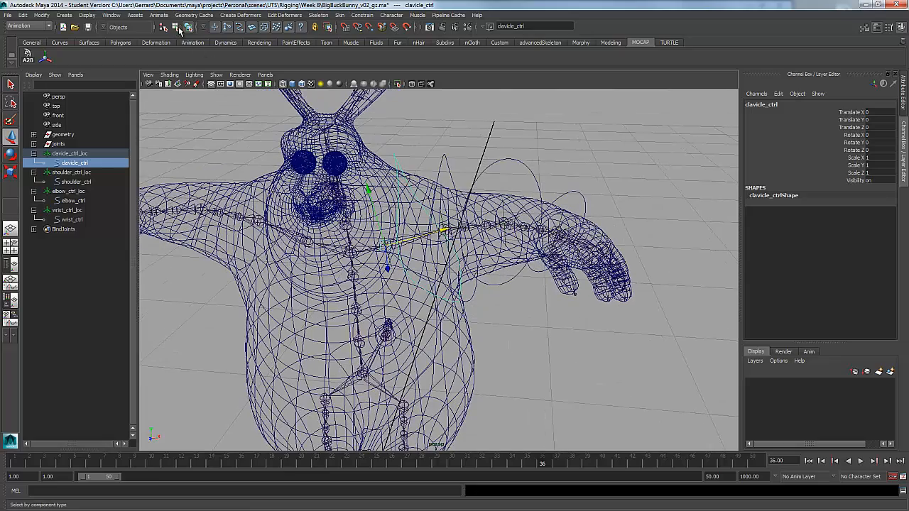
pyautogui.keyDown('alt'); pyautogui.moveTo(442, 229); pyautogui.dragTo(430, 190); pyautogui.keyUp('alt')
pyautogui.keyDown('alt'); pyautogui.moveTo(430, 190); pyautogui.dragTo(445, 137, button='right'); pyautogui.keyUp('alt')
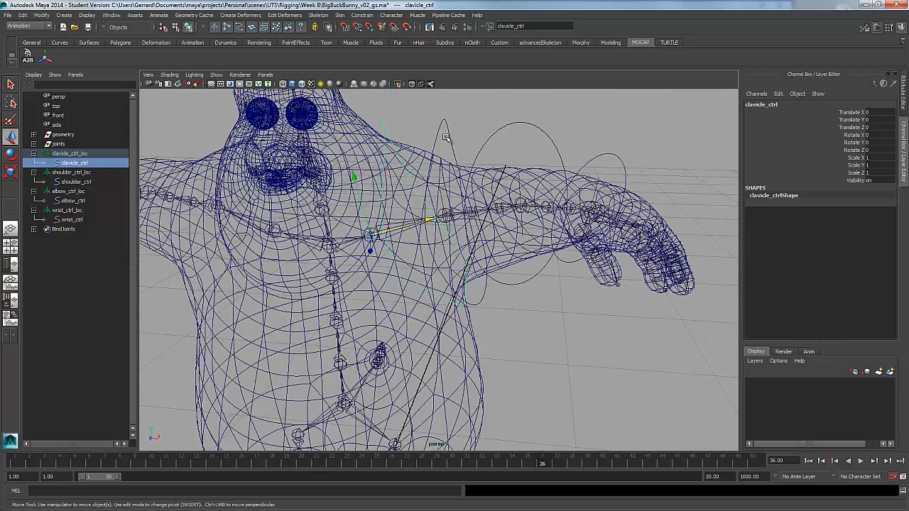
pyautogui.keyDown('alt'); pyautogui.moveTo(409, 186); pyautogui.dragTo(391, 186); pyautogui.keyUp('alt')
pyautogui.keyDown('alt'); pyautogui.moveTo(415, 312); pyautogui.dragTo(444, 250); pyautogui.keyUp('alt')
pyautogui.keyDown('alt'); pyautogui.moveTo(444, 250); pyautogui.dragTo(499, 255, button='middle'); pyautogui.keyUp('alt')
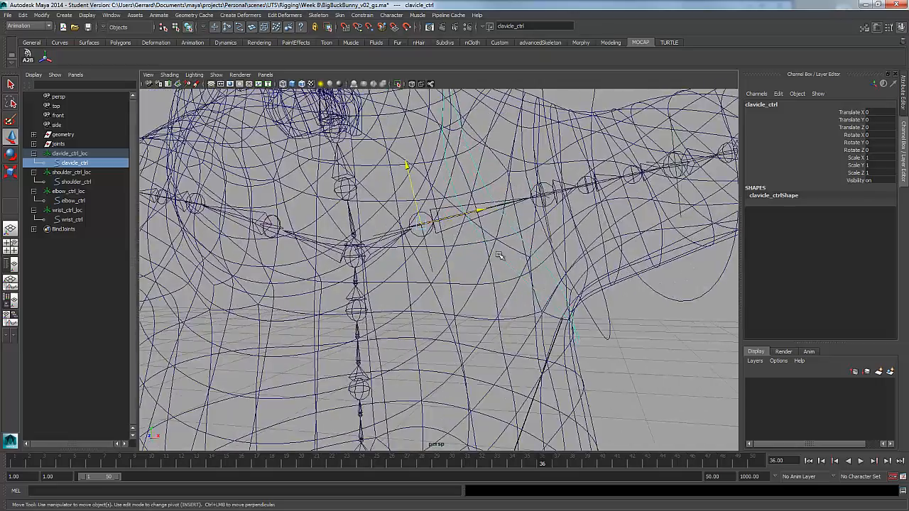
pyautogui.keyDown('alt'); pyautogui.moveTo(423, 224); pyautogui.dragTo(416, 235); pyautogui.keyUp('alt')
pyautogui.keyDown('alt'); pyautogui.moveTo(459, 239); pyautogui.dragTo(420, 243, button='right'); pyautogui.keyUp('alt')
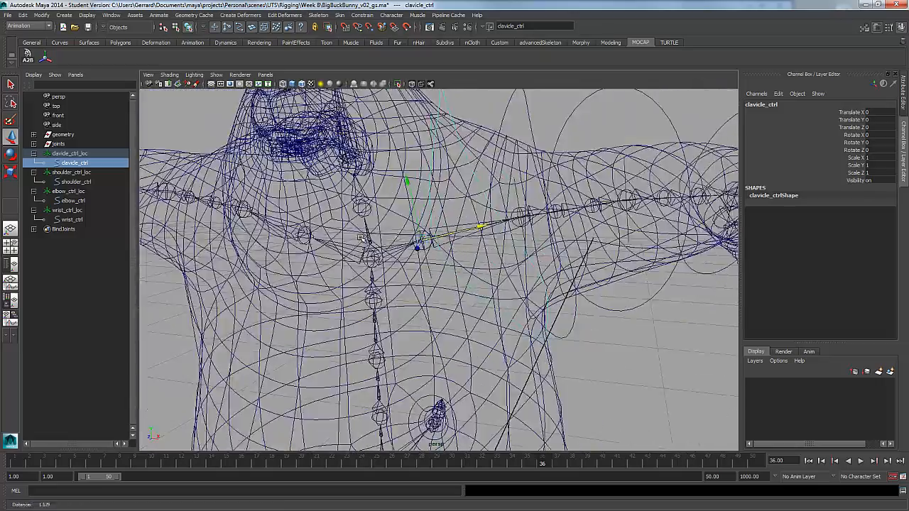
pyautogui.keyDown('alt'); pyautogui.moveTo(419, 243); pyautogui.dragTo(397, 253); pyautogui.keyUp('alt')
pyautogui.keyDown('alt'); pyautogui.moveTo(521, 203); pyautogui.dragTo(447, 203, button='right'); pyautogui.keyUp('alt')
pyautogui.keyDown('alt'); pyautogui.moveTo(447, 203); pyautogui.dragTo(470, 194); pyautogui.keyUp('alt')
pyautogui.keyDown('alt'); pyautogui.moveTo(513, 174); pyautogui.dragTo(497, 197); pyautogui.keyUp('alt')
pyautogui.keyDown('alt'); pyautogui.moveTo(549, 196); pyautogui.dragTo(516, 197, button='right'); pyautogui.keyUp('alt')
pyautogui.keyDown('alt'); pyautogui.moveTo(515, 197); pyautogui.dragTo(497, 186); pyautogui.keyUp('alt')
pyautogui.keyDown('alt'); pyautogui.moveTo(497, 186); pyautogui.dragTo(531, 187, button='right'); pyautogui.keyUp('alt')
pyautogui.click(545, 187)
pyautogui.press('e')
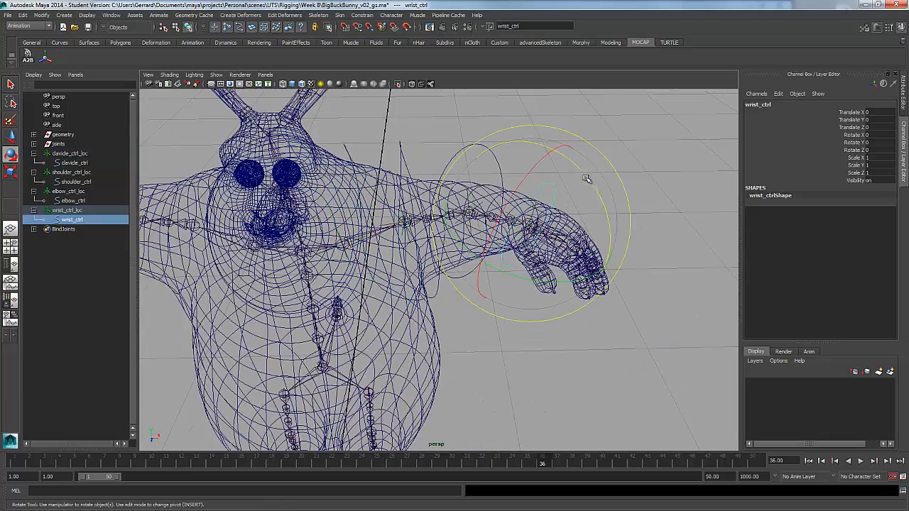
pyautogui.keyDown('alt'); pyautogui.moveTo(606, 173); pyautogui.dragTo(628, 174); pyautogui.keyUp('alt')
pyautogui.hotkey('ctrl', 'z')
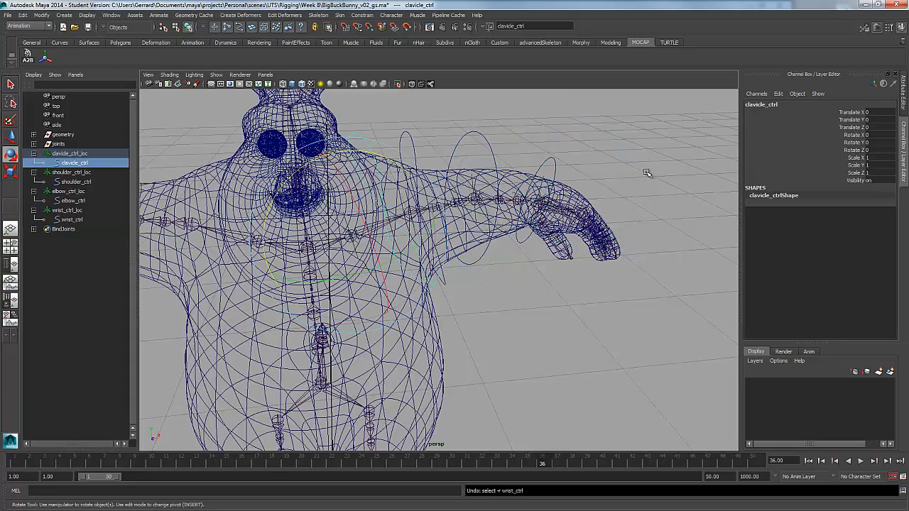
# Examine the left wrist area up close, comparing the wrist control curve with the hand joint hand_skn_jnt_L.
pyautogui.click(619, 162)
pyautogui.keyDown('alt'); pyautogui.moveTo(556, 186); pyautogui.dragTo(582, 192); pyautogui.keyUp('alt')
pyautogui.keyDown('alt'); pyautogui.moveTo(582, 192); pyautogui.dragTo(514, 267, button='middle'); pyautogui.keyUp('alt')
pyautogui.keyDown('alt'); pyautogui.moveTo(513, 267); pyautogui.dragTo(577, 268, button='right'); pyautogui.keyUp('alt')
pyautogui.keyDown('alt'); pyautogui.moveTo(605, 274); pyautogui.dragTo(580, 294, button='middle'); pyautogui.keyUp('alt')
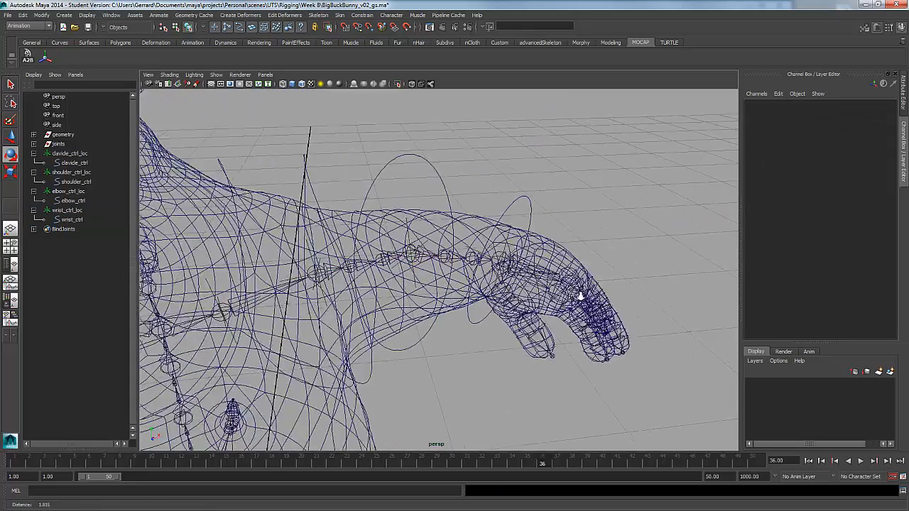
pyautogui.keyDown('alt'); pyautogui.moveTo(547, 291); pyautogui.dragTo(577, 294, button='right'); pyautogui.keyUp('alt')
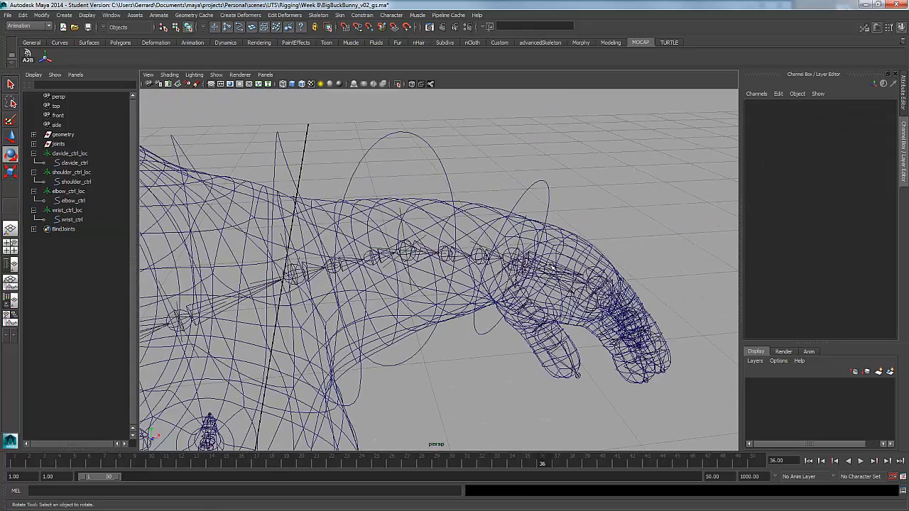
pyautogui.click(509, 250)
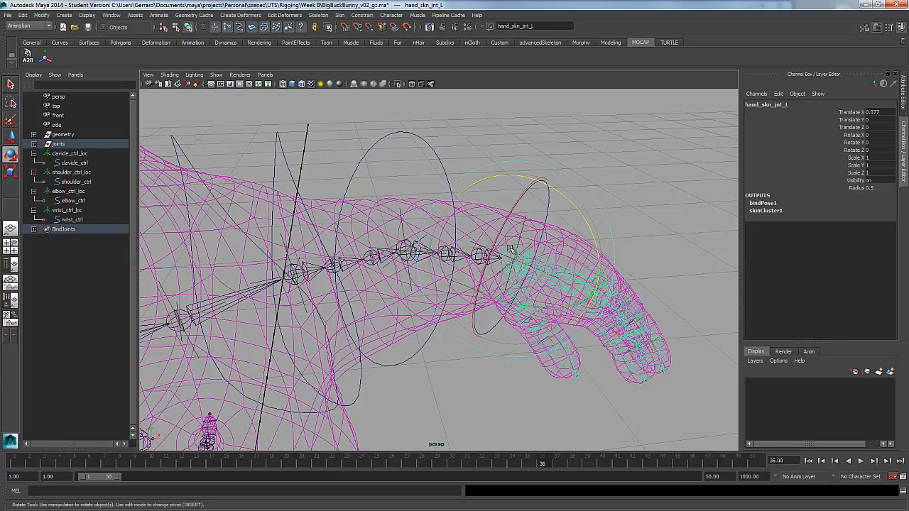
pyautogui.click(592, 122)
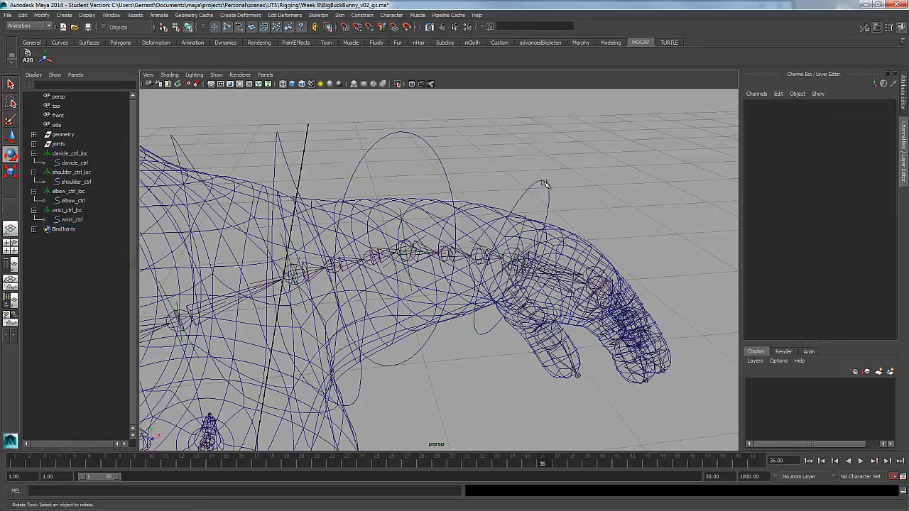
# Keep the Constrain commands in a floating window, open the Orient Constraint options and arrange both windows clear of the left hand.
pyautogui.click(361, 16)
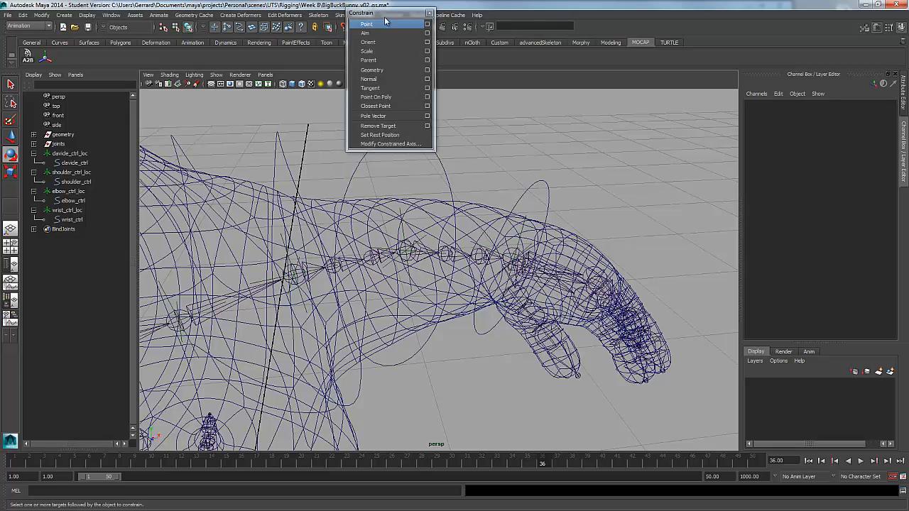
pyautogui.click(362, 23)
pyautogui.moveTo(519, 104); pyautogui.dragTo(690, 74)
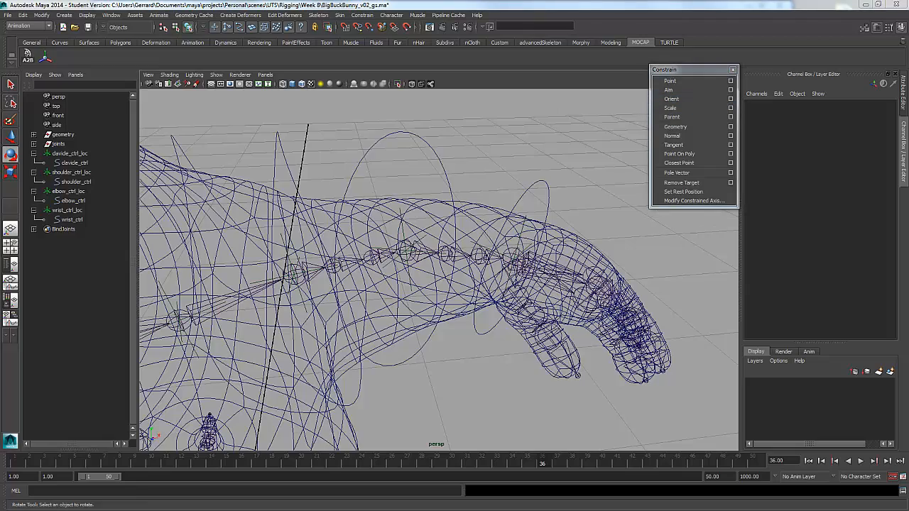
pyautogui.click(730, 99)
pyautogui.moveTo(275, 129); pyautogui.dragTo(733, 144)
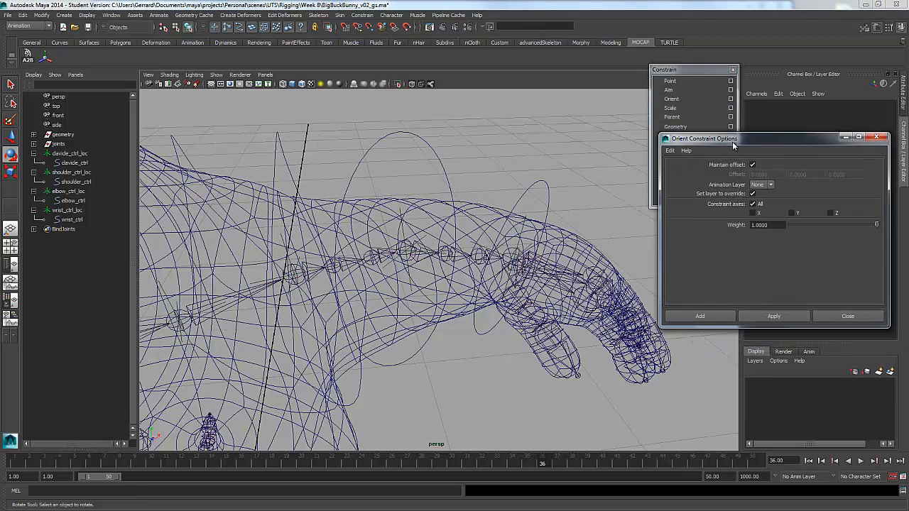
pyautogui.keyDown('alt'); pyautogui.moveTo(553, 179); pyautogui.dragTo(506, 201); pyautogui.keyUp('alt')
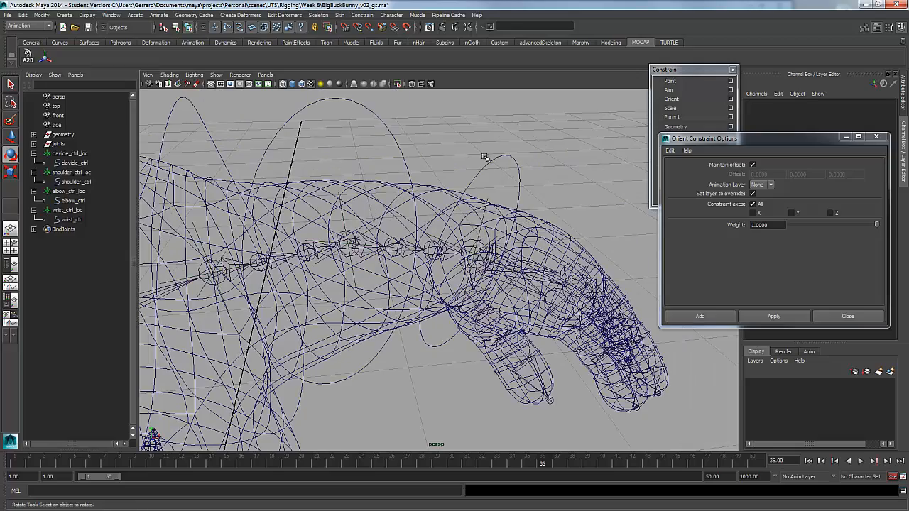
pyautogui.moveTo(723, 144); pyautogui.dragTo(131, 41)
pyautogui.keyDown('alt'); pyautogui.moveTo(483, 152); pyautogui.dragTo(452, 144); pyautogui.keyUp('alt')
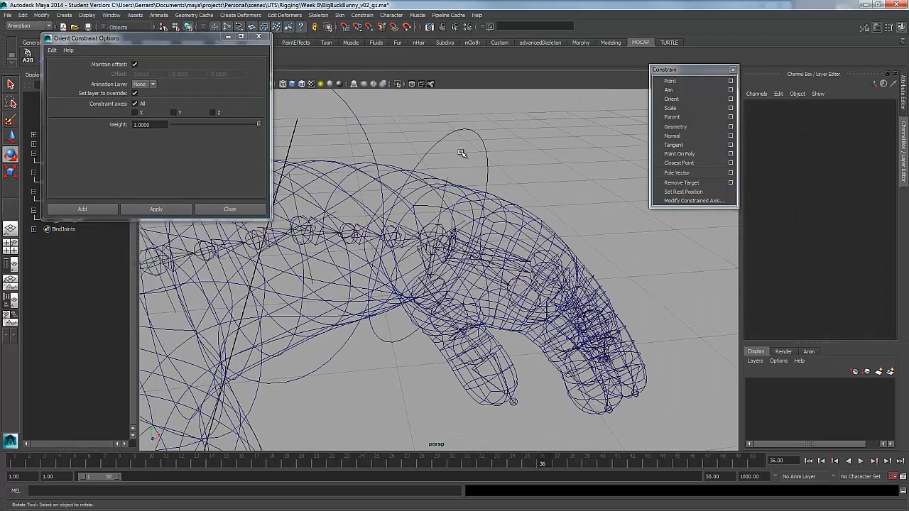
pyautogui.click(477, 268)
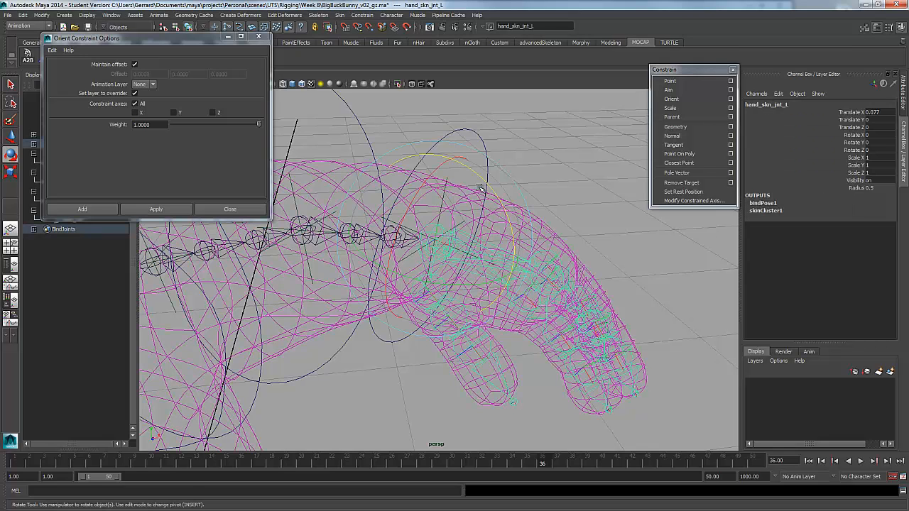
pyautogui.press('q')
pyautogui.click(467, 133)
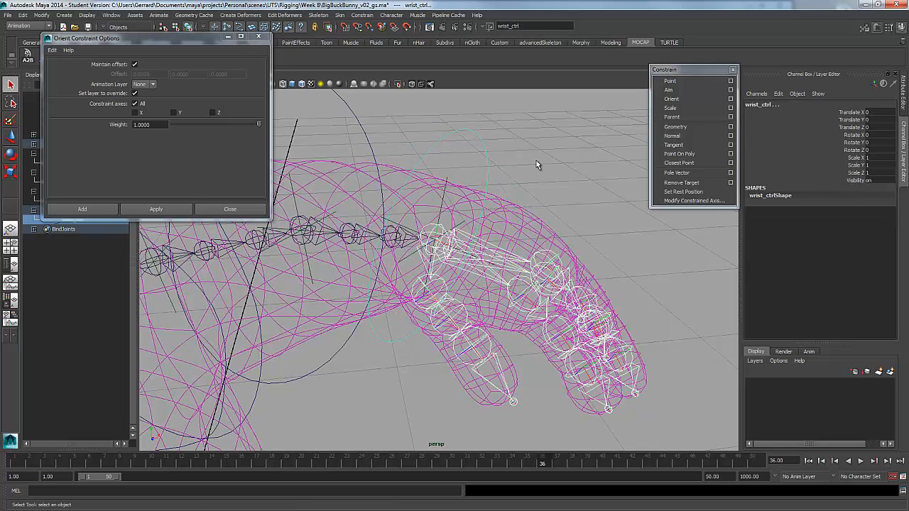
pyautogui.click(475, 157)
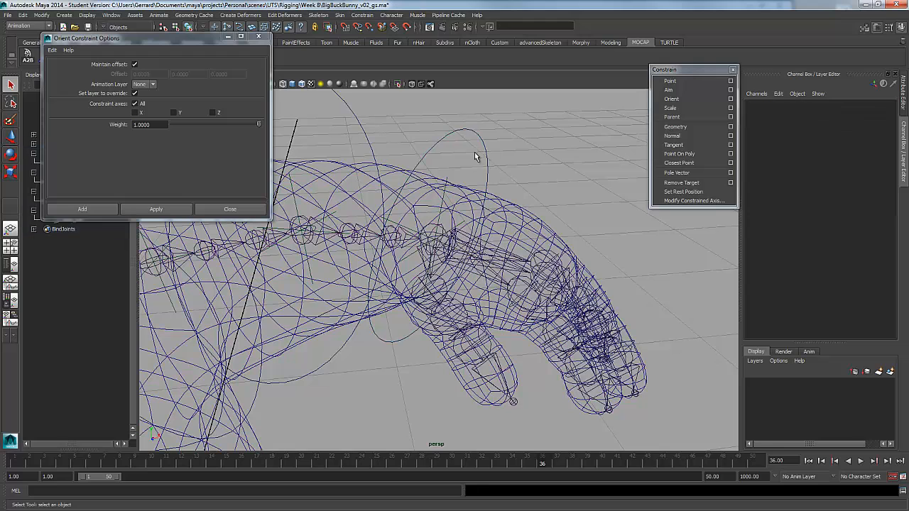
# Orient-constrain the hand joint hand_skn_jnt_L to wrist_ctrl on all axes with Maintain offset on.
pyautogui.click(461, 134)
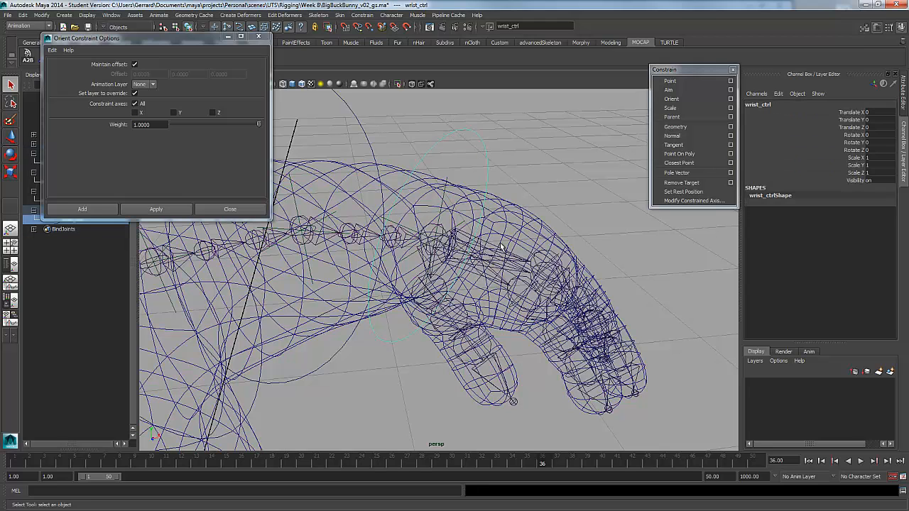
pyautogui.keyDown('shift'); pyautogui.click(501, 257); pyautogui.keyUp('shift')
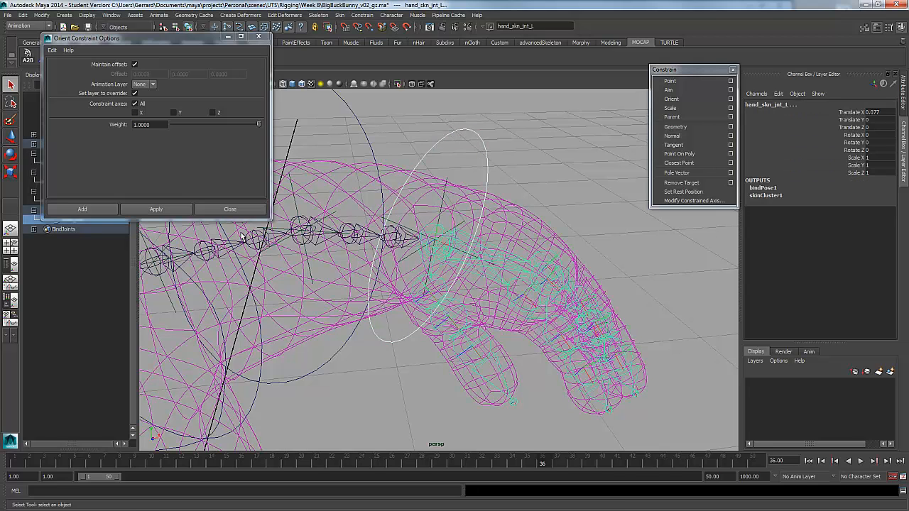
pyautogui.click(168, 210)
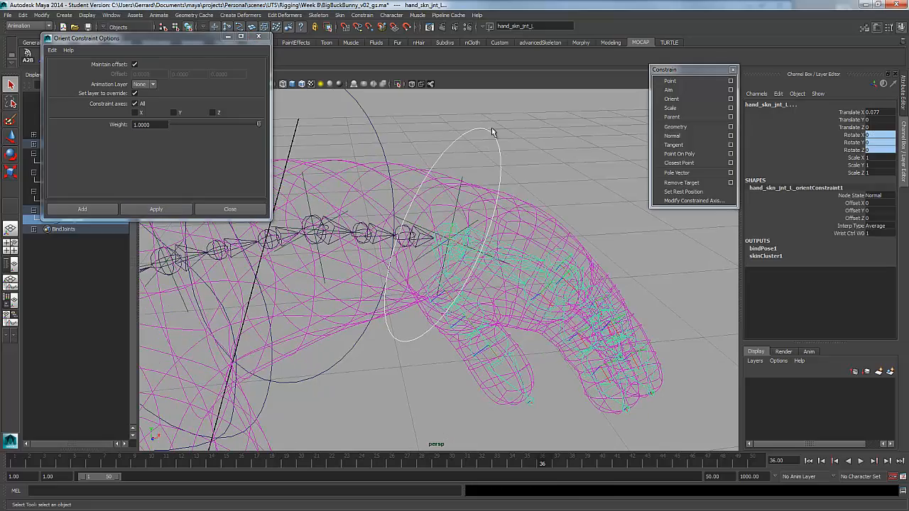
# Test the hand constraint by rotating wrist_ctrl, and restore its original rotation.
pyautogui.click(492, 142)
pyautogui.press('e')
pyautogui.moveTo(508, 202); pyautogui.dragTo(459, 196)
pyautogui.keyDown('alt'); pyautogui.moveTo(459, 196); pyautogui.dragTo(551, 229, button='middle'); pyautogui.keyUp('alt')
pyautogui.keyDown('alt'); pyautogui.moveTo(449, 225); pyautogui.dragTo(460, 205); pyautogui.keyUp('alt')
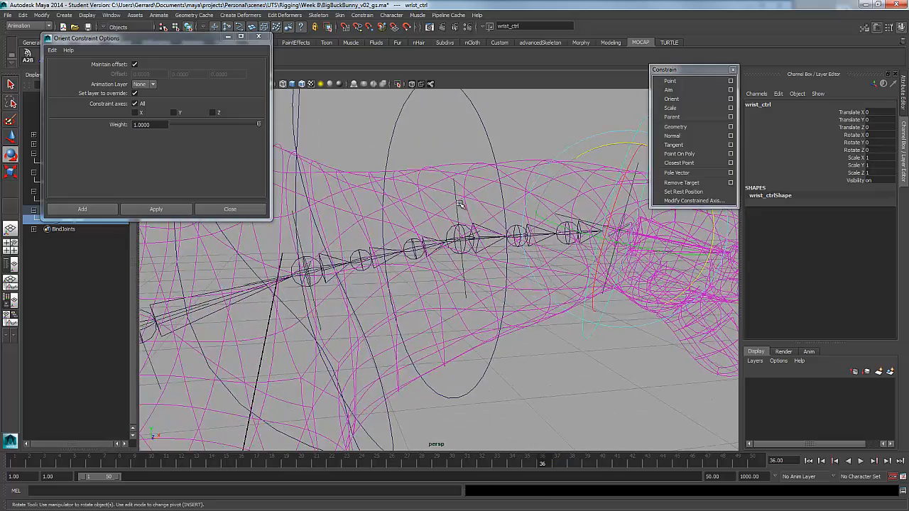
pyautogui.click(457, 204)
pyautogui.click(473, 127)
pyautogui.click(481, 175)
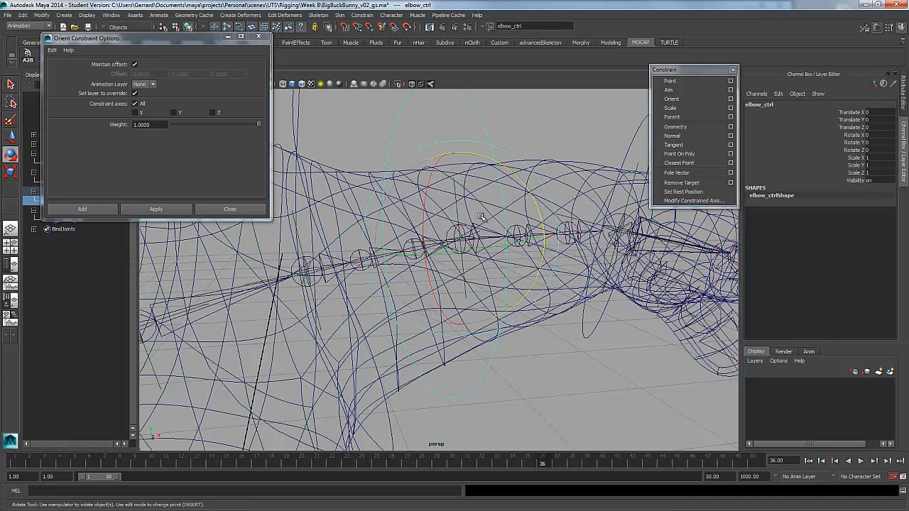
pyautogui.press('q')
pyautogui.keyDown('alt'); pyautogui.moveTo(486, 203); pyautogui.dragTo(479, 180); pyautogui.keyUp('alt')
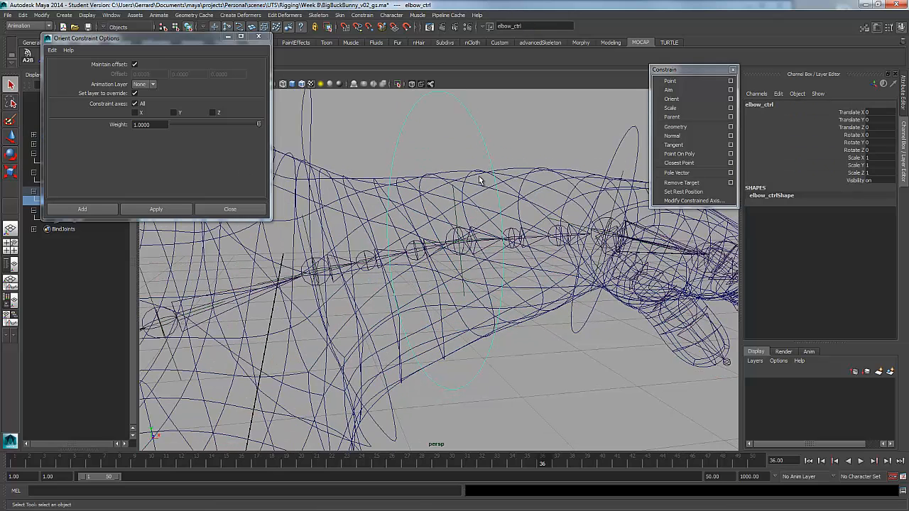
pyautogui.click(483, 235)
pyautogui.keyDown('alt'); pyautogui.moveTo(482, 233); pyautogui.dragTo(482, 220); pyautogui.keyUp('alt')
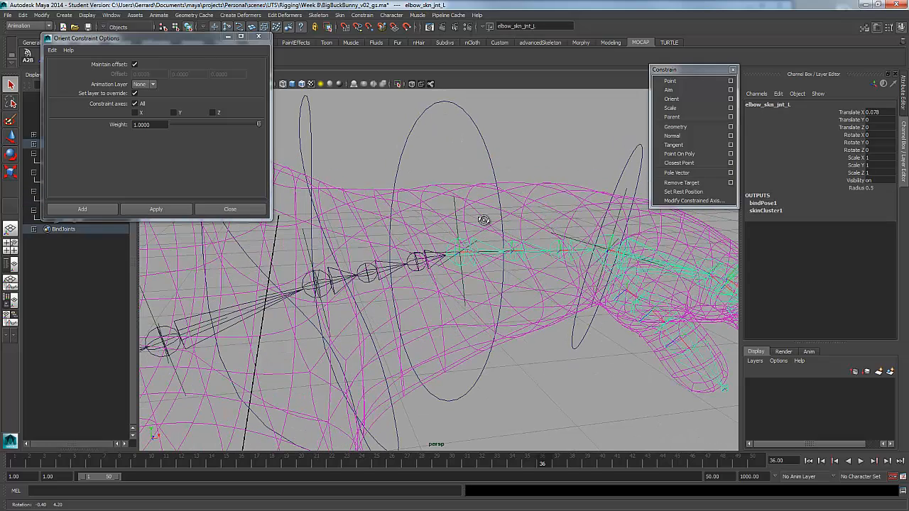
# Orient-constrain the elbow joint elbow_skn_jnt_L to elbow_ctrl on all axes with Maintain offset on.
pyautogui.click(472, 139)
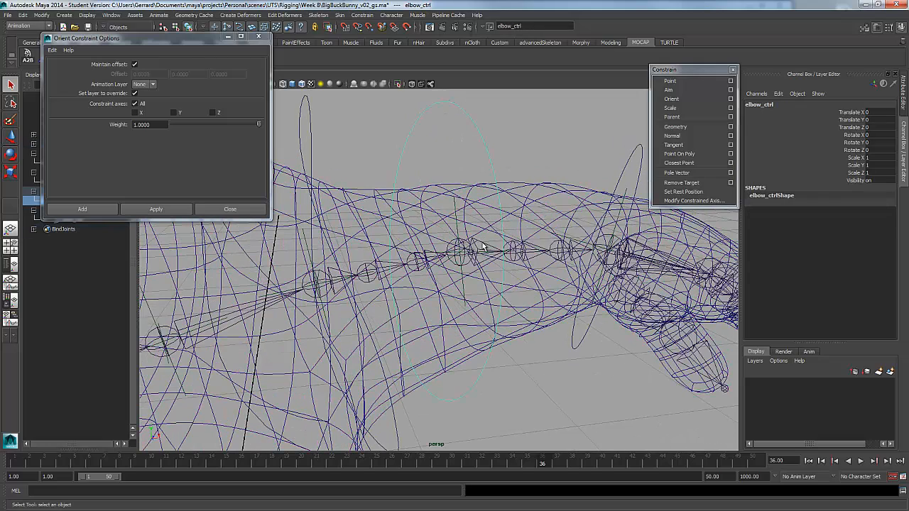
pyautogui.keyDown('shift'); pyautogui.click(487, 248); pyautogui.keyUp('shift')
pyautogui.scroll(3, 455, 197)
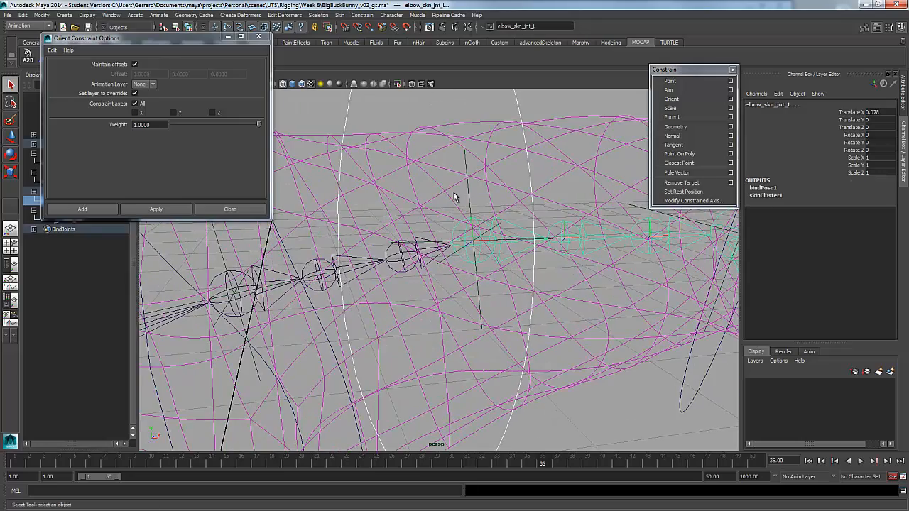
pyautogui.keyDown('alt'); pyautogui.moveTo(463, 204); pyautogui.dragTo(354, 166); pyautogui.keyUp('alt')
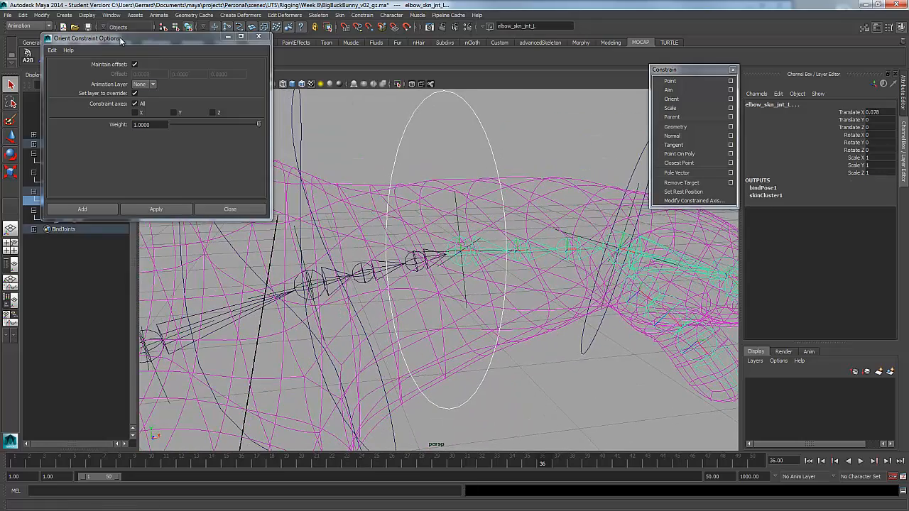
pyautogui.moveTo(114, 39); pyautogui.dragTo(280, 29)
pyautogui.keyDown('shift'); pyautogui.click(33, 144); pyautogui.keyUp('shift')
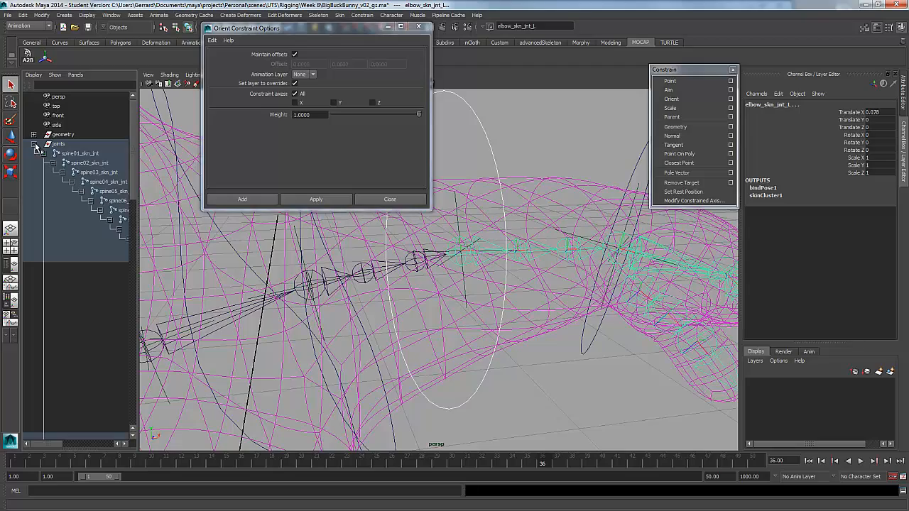
pyautogui.moveTo(139, 242); pyautogui.dragTo(164, 245)
pyautogui.click(45, 152)
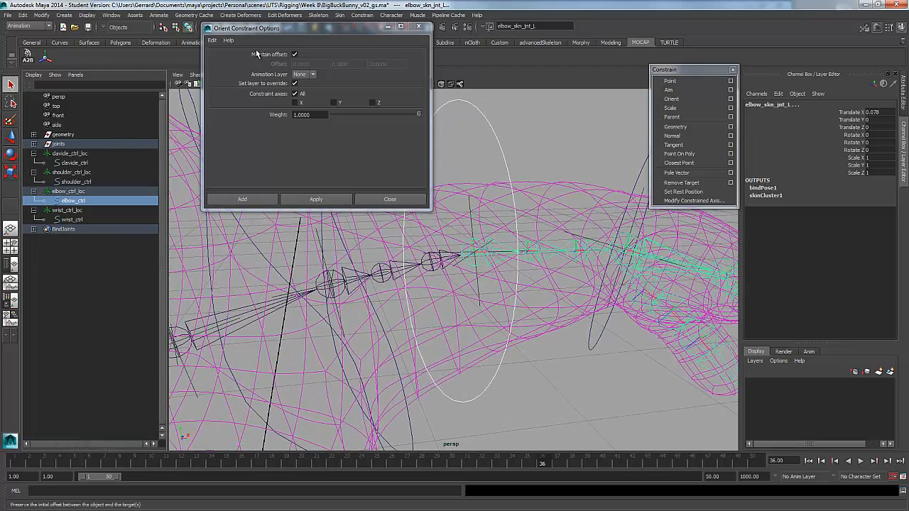
pyautogui.moveTo(298, 27); pyautogui.dragTo(145, 19)
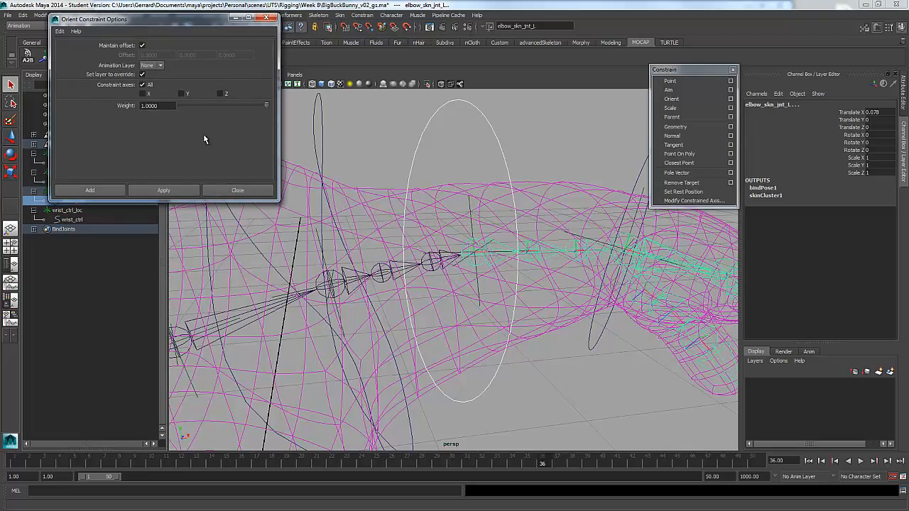
pyautogui.click(180, 188)
# Orient-constrain the shoulder joint shoulder_skn_jnt_L to shoulder_ctrl on all axes with Maintain offset on.
pyautogui.keyDown('alt'); pyautogui.moveTo(464, 253); pyautogui.dragTo(417, 252); pyautogui.keyUp('alt')
pyautogui.click(410, 149)
pyautogui.click(429, 261)
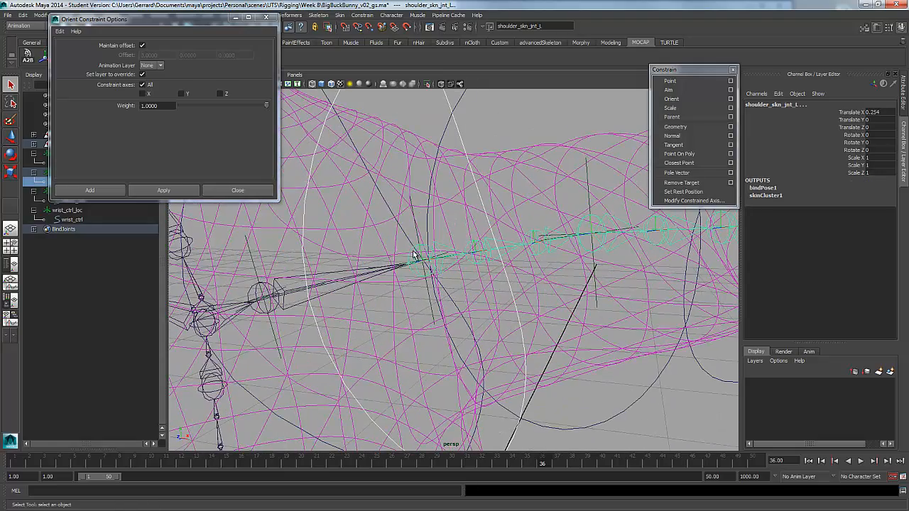
pyautogui.keyDown('alt'); pyautogui.moveTo(436, 274); pyautogui.dragTo(457, 249, button='right'); pyautogui.keyUp('alt')
pyautogui.press('z')
pyautogui.keyDown('alt'); pyautogui.moveTo(456, 249); pyautogui.dragTo(485, 269); pyautogui.keyUp('alt')
pyautogui.keyDown('alt'); pyautogui.moveTo(485, 269); pyautogui.dragTo(566, 306, button='right'); pyautogui.keyUp('alt')
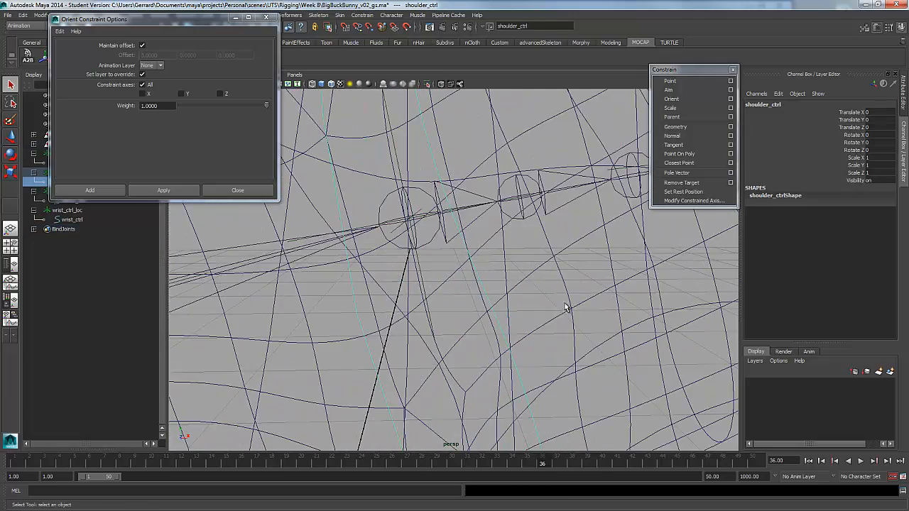
pyautogui.keyDown('shift'); pyautogui.click(473, 195); pyautogui.keyUp('shift')
pyautogui.keyDown('alt'); pyautogui.moveTo(495, 218); pyautogui.dragTo(463, 252, button='right'); pyautogui.keyUp('alt')
pyautogui.keyDown('alt'); pyautogui.moveTo(463, 252); pyautogui.dragTo(160, 226); pyautogui.keyUp('alt')
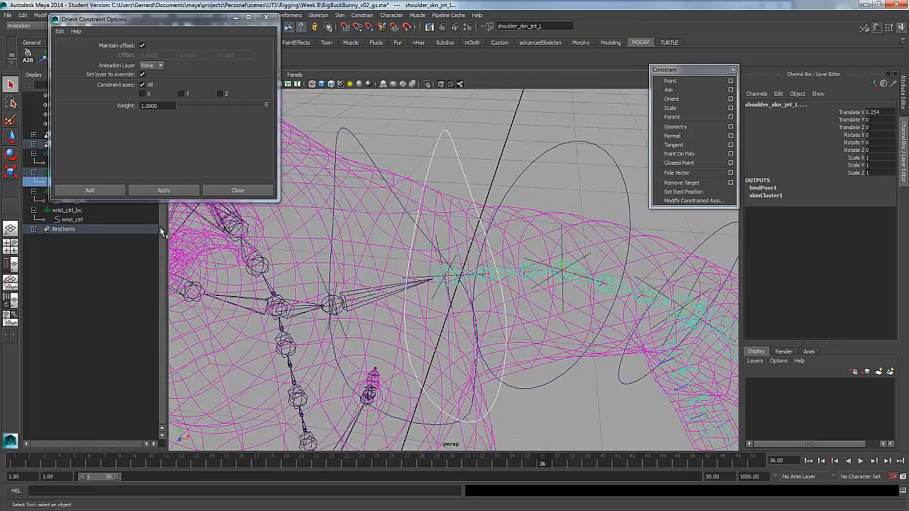
pyautogui.click(165, 191)
# Orient-constrain the left clavicle joint to the clavicle control curve on all axes with Maintain offset on.
pyautogui.keyDown('alt'); pyautogui.moveTo(507, 278); pyautogui.dragTo(505, 239); pyautogui.keyUp('alt')
pyautogui.keyDown('alt'); pyautogui.moveTo(505, 239); pyautogui.dragTo(492, 252, button='right'); pyautogui.keyUp('alt')
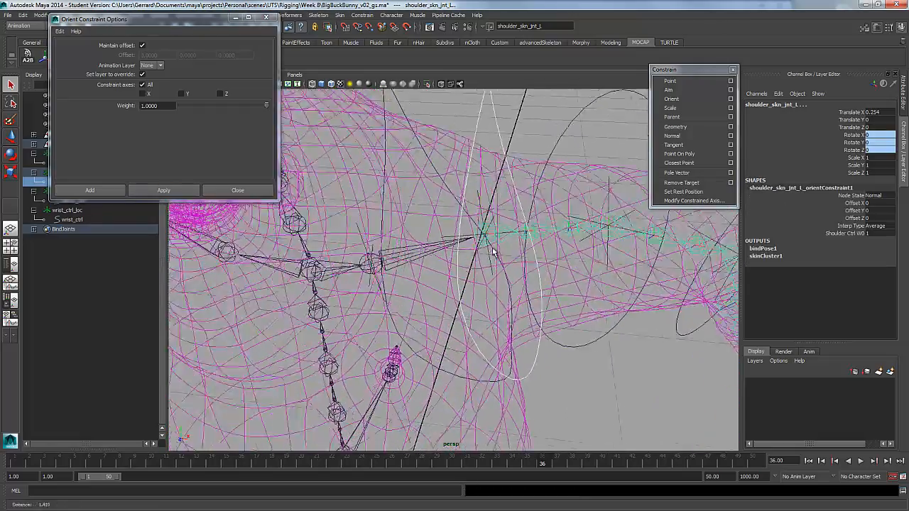
pyautogui.keyDown('alt'); pyautogui.moveTo(493, 252); pyautogui.dragTo(504, 252, button='middle'); pyautogui.keyUp('alt')
pyautogui.keyDown('alt'); pyautogui.moveTo(503, 251); pyautogui.dragTo(446, 265, button='right'); pyautogui.keyUp('alt')
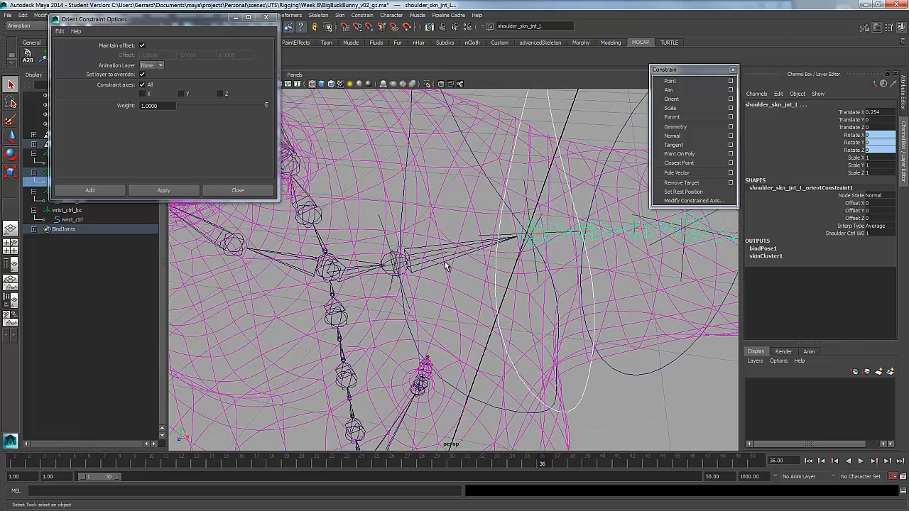
pyautogui.click(405, 202)
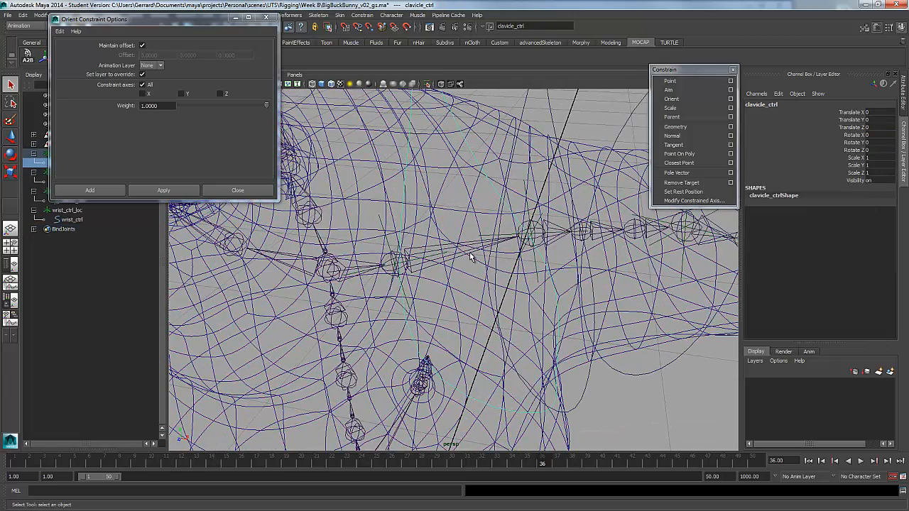
pyautogui.click(457, 257)
pyautogui.click(164, 190)
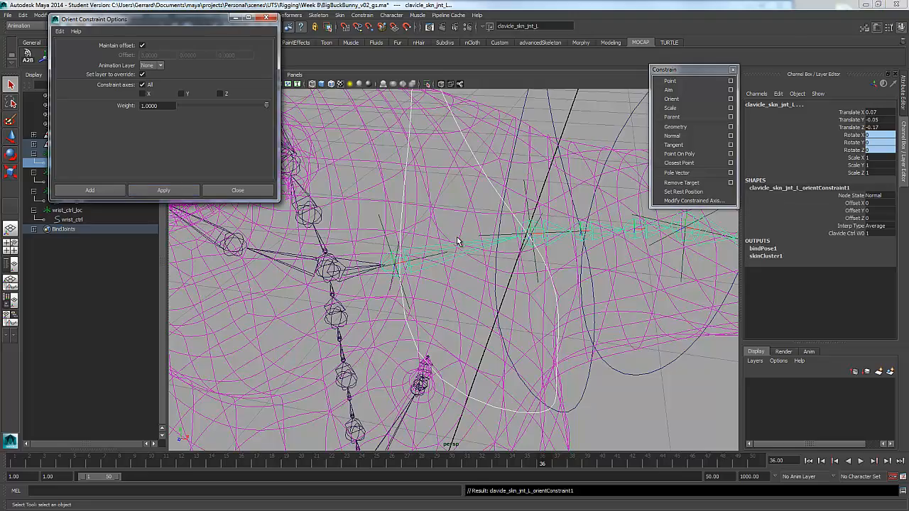
# Test the elbow constraint by rotating elbow_ctrl, and restore its original rotation.
pyautogui.scroll(-5, 456, 239)
pyautogui.click(604, 279)
pyautogui.press('e')
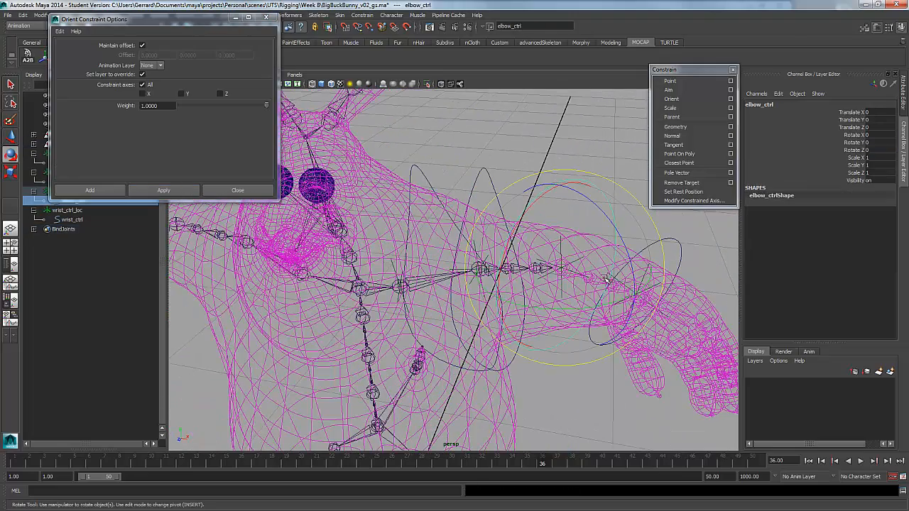
pyautogui.moveTo(597, 325); pyautogui.dragTo(593, 296)
pyautogui.keyDown('alt'); pyautogui.moveTo(595, 292); pyautogui.dragTo(544, 286, button='middle'); pyautogui.keyUp('alt')
pyautogui.press('w')
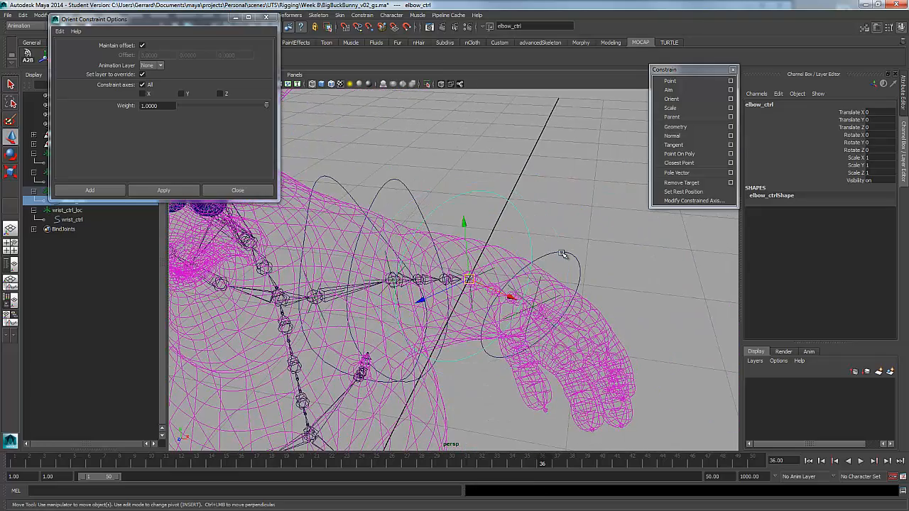
# Try a small rotation on wrist_ctrl, undo it, and close the Orient Constraint options.
pyautogui.click(567, 253)
pyautogui.press('e')
pyautogui.moveTo(526, 364)
pyautogui.mouseDown()
pyautogui.moveTo(510, 361)
pyautogui.moveTo(523, 364)
pyautogui.mouseUp()
pyautogui.hotkey('ctrl', 'z')
pyautogui.click(239, 190)
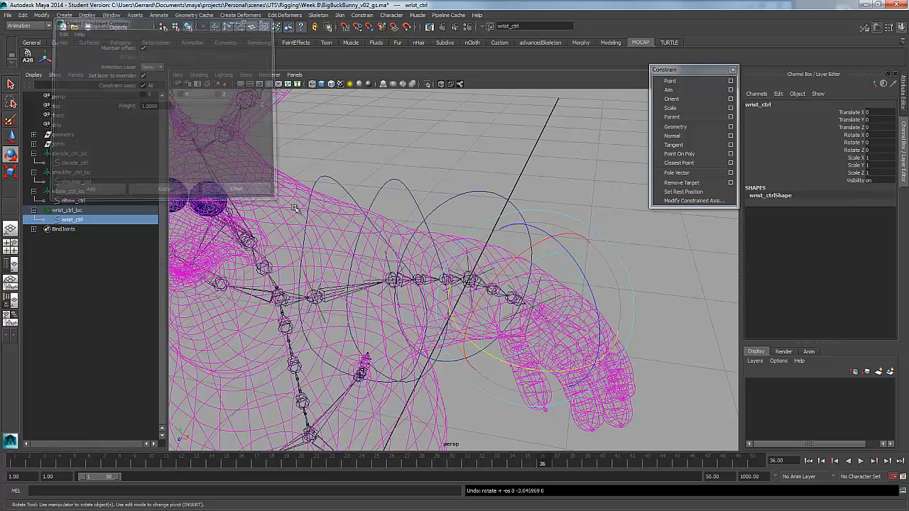
# Nest each control locator under the preceding control, with wrist_ctrl_loc under elbow_ctrl, elbow_ctrl_loc under shoulder_ctrl and shoulder_ctrl_loc under clavicle_ctrl.
pyautogui.keyDown('alt'); pyautogui.moveTo(238, 206); pyautogui.dragTo(291, 198, button='middle'); pyautogui.keyUp('alt')
pyautogui.click(67, 210)
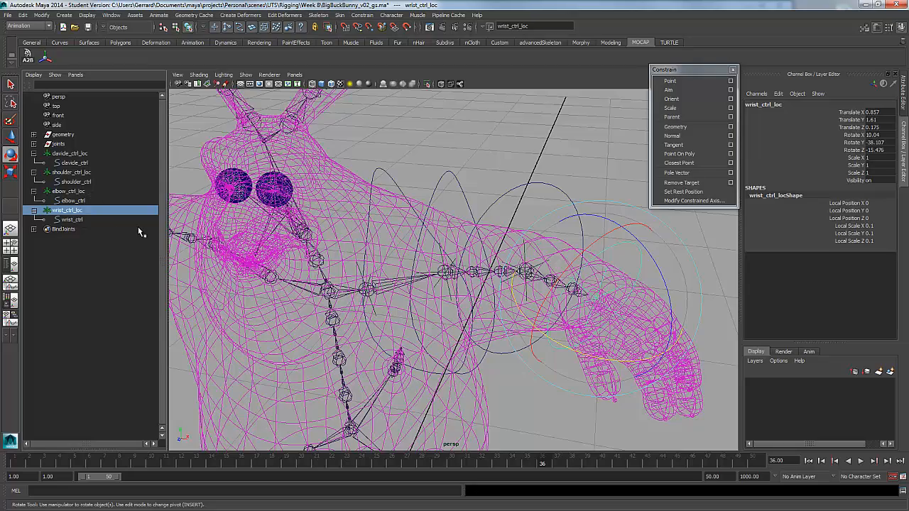
pyautogui.keyDown('alt'); pyautogui.moveTo(397, 277); pyautogui.dragTo(497, 277); pyautogui.keyUp('alt')
pyautogui.keyDown('alt'); pyautogui.moveTo(497, 277); pyautogui.dragTo(387, 261, button='middle'); pyautogui.keyUp('alt')
pyautogui.keyDown('alt'); pyautogui.moveTo(387, 260); pyautogui.dragTo(437, 234); pyautogui.keyUp('alt')
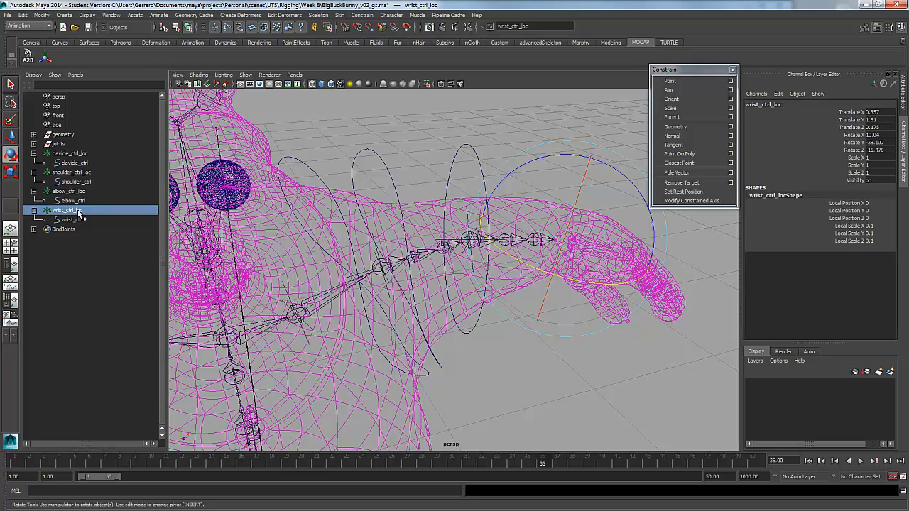
pyautogui.moveTo(76, 213); pyautogui.dragTo(87, 165, button='middle')
# Test how the wrist control follows by rotating elbow_ctrl, and undo the test rotation.
pyautogui.click(487, 182)
pyautogui.keyDown('alt'); pyautogui.moveTo(487, 182); pyautogui.dragTo(465, 185, button='right'); pyautogui.keyUp('alt')
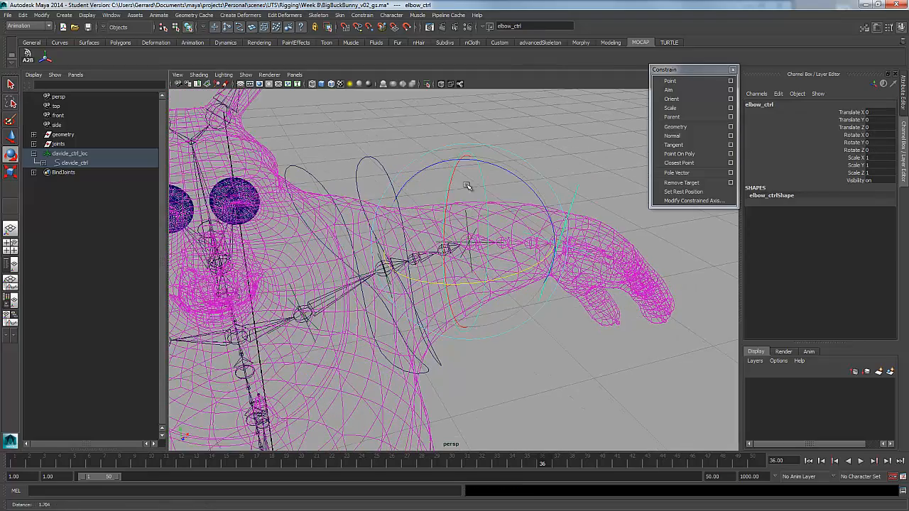
pyautogui.press('w')
pyautogui.press('e')
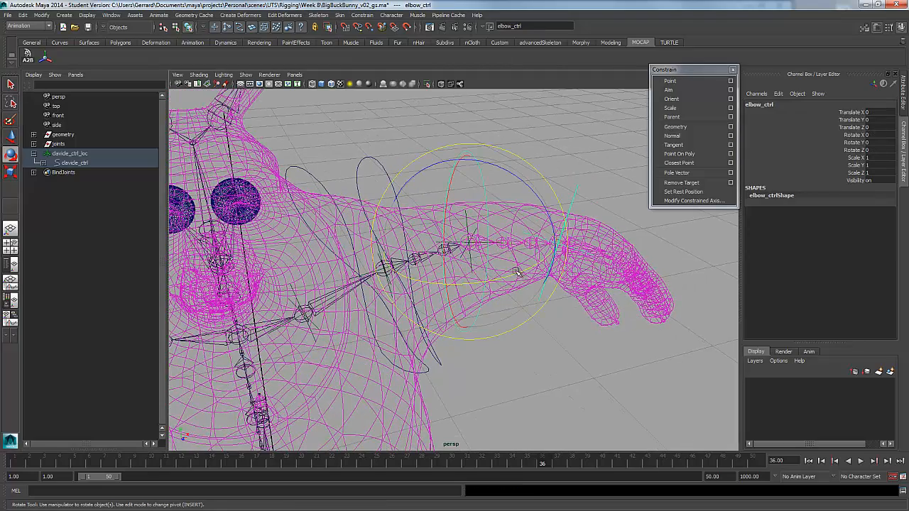
pyautogui.moveTo(516, 273); pyautogui.dragTo(559, 288)
pyautogui.hotkey('ctrl', 'z')
pyautogui.click(574, 202)
pyautogui.hotkey('ctrl', 'z')
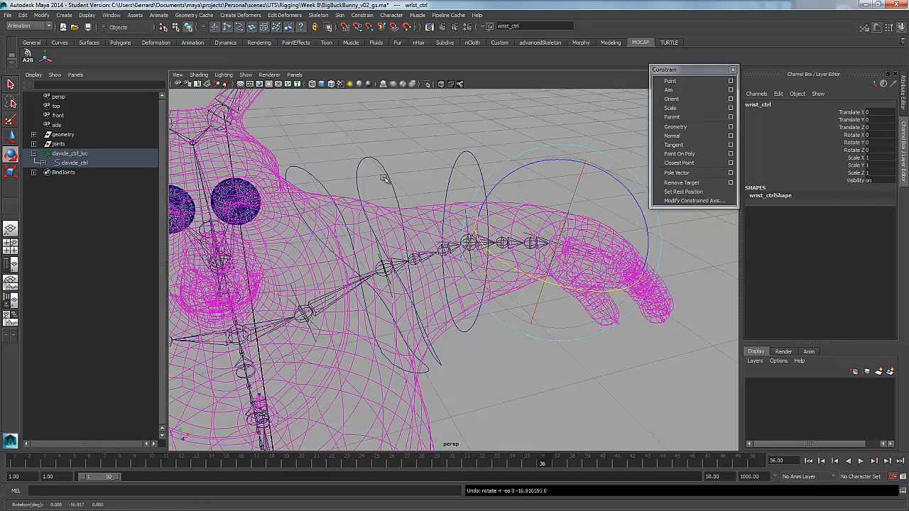
# Test the nested arm controls by rotating shoulder_ctrl with the model shaded, and undo the rotation.
pyautogui.click(386, 167)
pyautogui.click(381, 166)
pyautogui.moveTo(450, 284); pyautogui.dragTo(359, 305)
pyautogui.scroll(-5, 355, 284)
pyautogui.keyDown('alt'); pyautogui.moveTo(340, 263); pyautogui.dragTo(311, 330); pyautogui.keyUp('alt')
pyautogui.press('5')
pyautogui.moveTo(383, 327)
pyautogui.keyDown('alt'); pyautogui.mouseDown()
pyautogui.moveTo(406, 313)
pyautogui.moveTo(509, 308)
pyautogui.mouseUp(); pyautogui.keyUp('alt')
pyautogui.hotkey('ctrl', 'z')
pyautogui.keyDown('alt'); pyautogui.moveTo(499, 320); pyautogui.dragTo(539, 320, button='right'); pyautogui.keyUp('alt')
pyautogui.hotkey('ctrl', 'z')
pyautogui.hotkey('ctrl', 'z')
pyautogui.hotkey('ctrl', 'z')
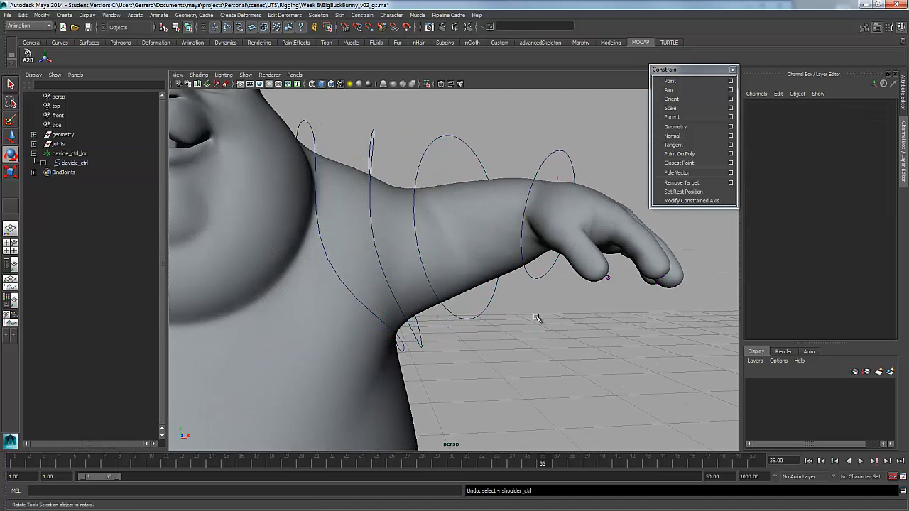
# Undo the nesting of the control locators and expand the shoulder, elbow and wrist locator hierarchies.
pyautogui.hotkey('ctrl', 'z')
pyautogui.hotkey('ctrl', 'z')
pyautogui.hotkey('ctrl', 'z')
pyautogui.hotkey('ctrl', 'z')
pyautogui.hotkey('ctrl', 'z')
pyautogui.hotkey('ctrl', 'z')
pyautogui.hotkey('ctrl', 'z')
pyautogui.hotkey('ctrl', 'z')
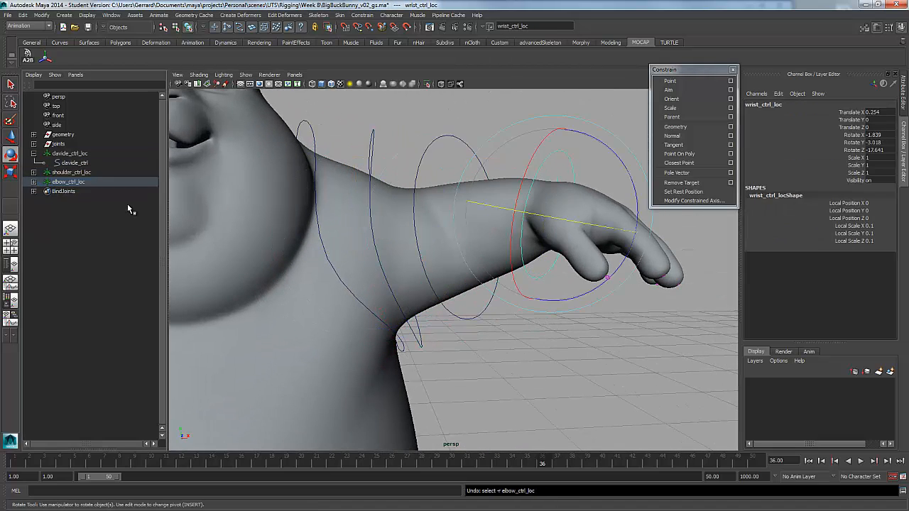
pyautogui.click(34, 191)
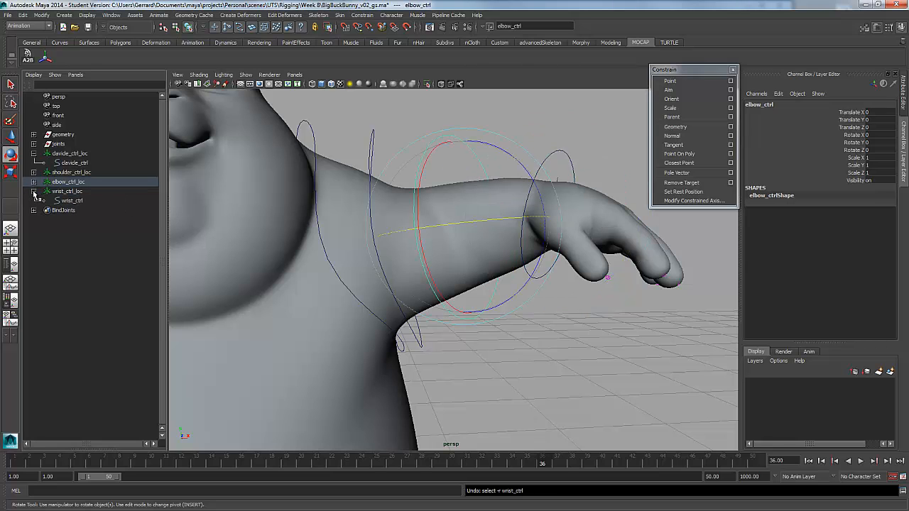
pyautogui.click(32, 183)
pyautogui.click(71, 200)
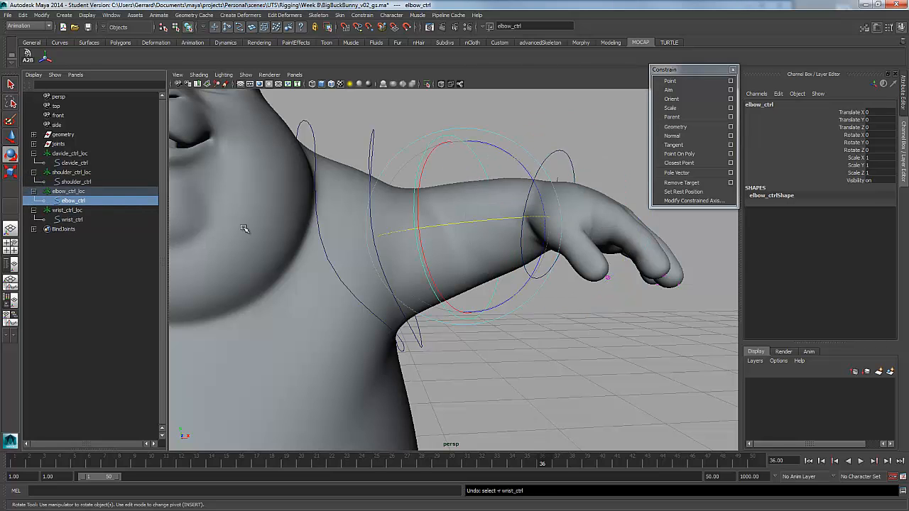
# Parent-constrain wrist_ctrl_loc to elbow_ctrl on all translate and rotate axes with Maintain offset on.
pyautogui.keyDown('alt'); pyautogui.moveTo(245, 229); pyautogui.dragTo(284, 276); pyautogui.keyUp('alt')
pyautogui.click(62, 211)
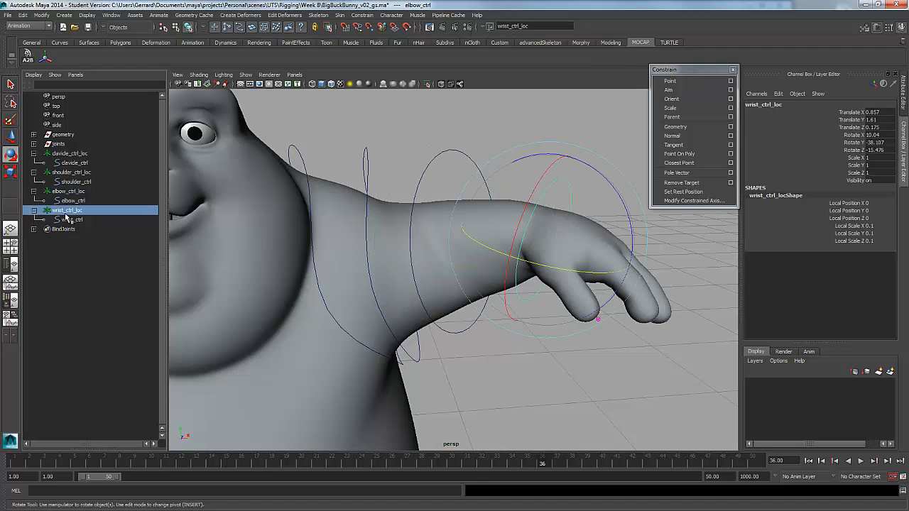
pyautogui.click(74, 201)
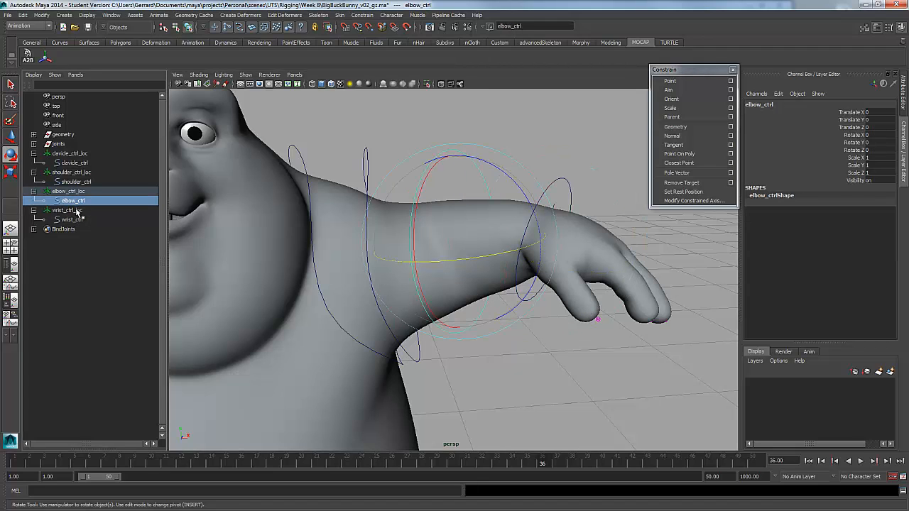
pyautogui.click(77, 211)
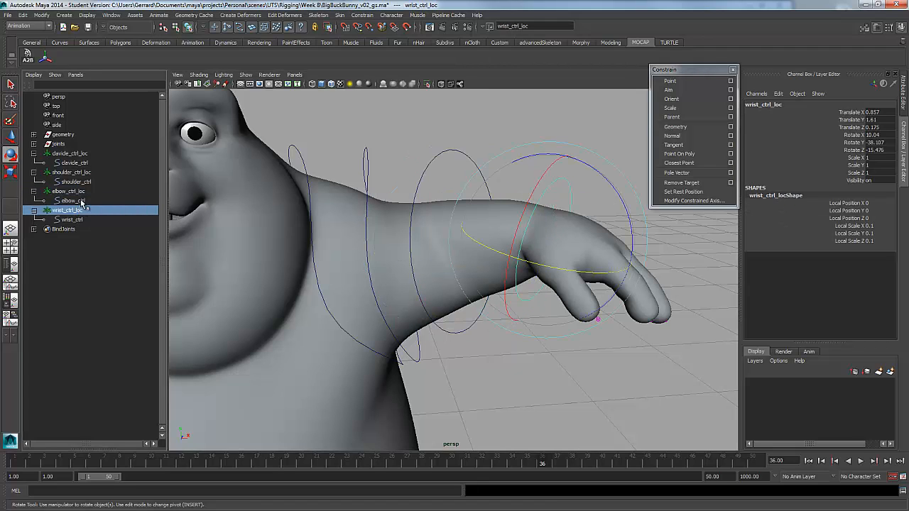
pyautogui.click(74, 201)
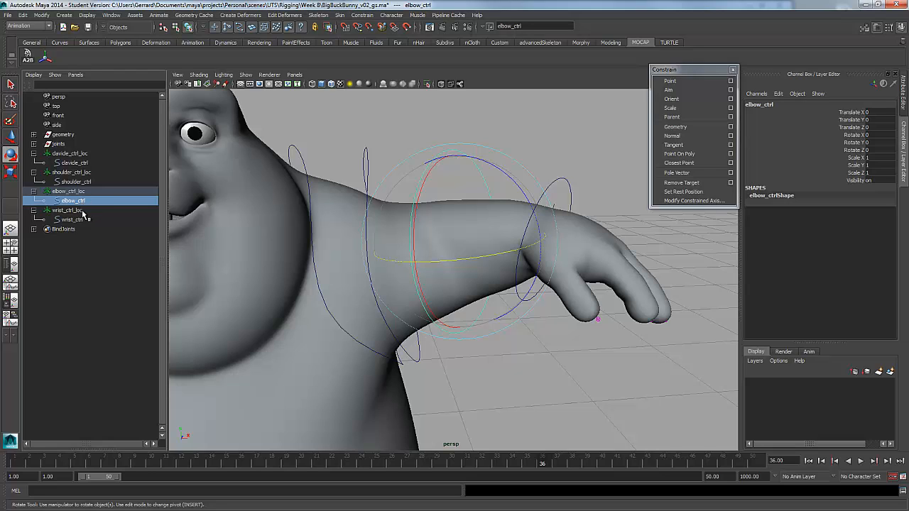
pyautogui.keyDown('ctrl'); pyautogui.click(82, 211); pyautogui.keyUp('ctrl')
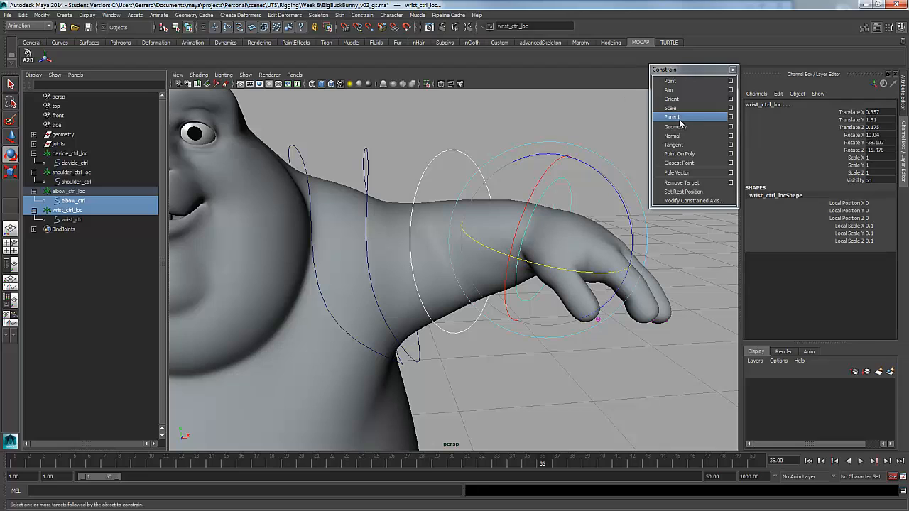
pyautogui.click(671, 117)
pyautogui.hotkey('ctrl', 'z')
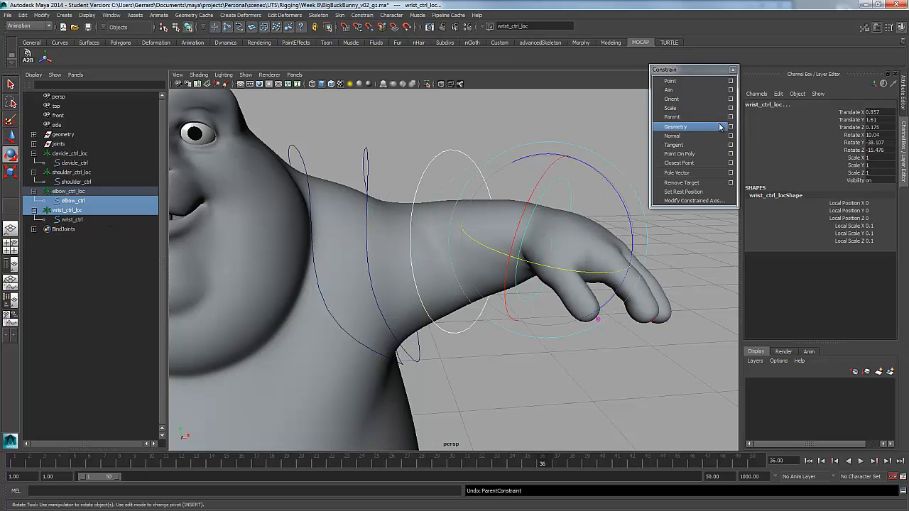
pyautogui.click(731, 117)
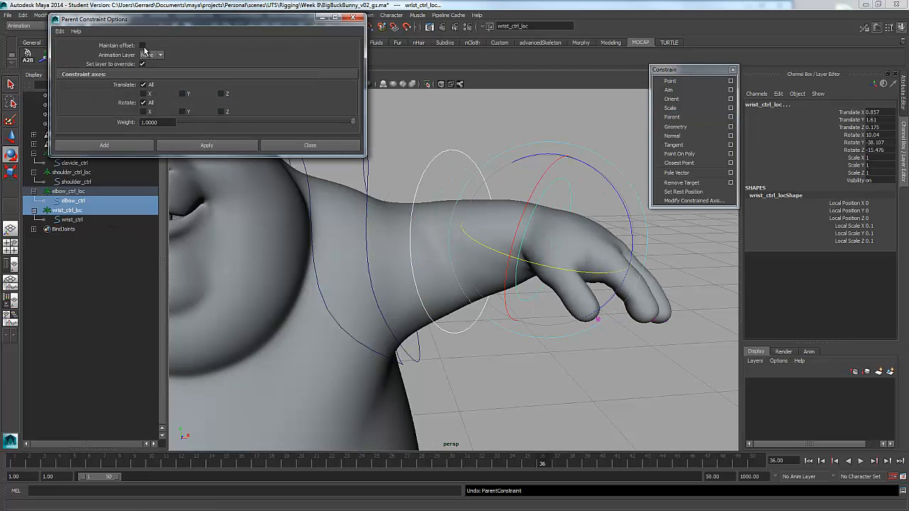
pyautogui.click(142, 45)
pyautogui.click(207, 145)
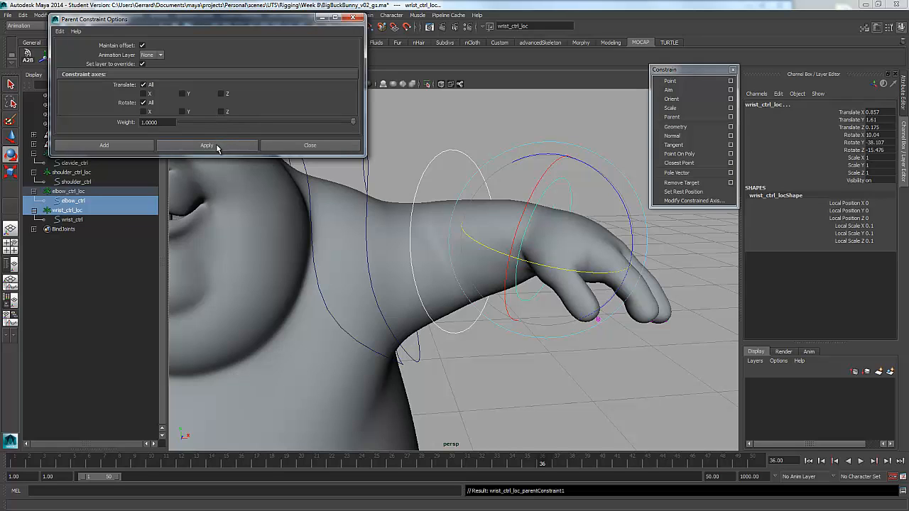
pyautogui.click(310, 146)
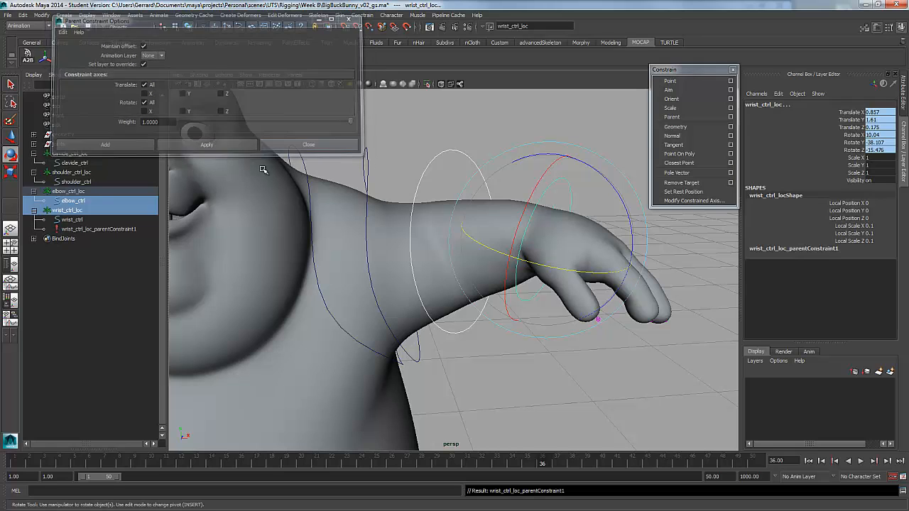
# Parent-constrain elbow_ctrl_loc to shoulder_ctrl, and shoulder_ctrl_loc to clavicle_ctrl, with the same constraint settings.
pyautogui.click(75, 182)
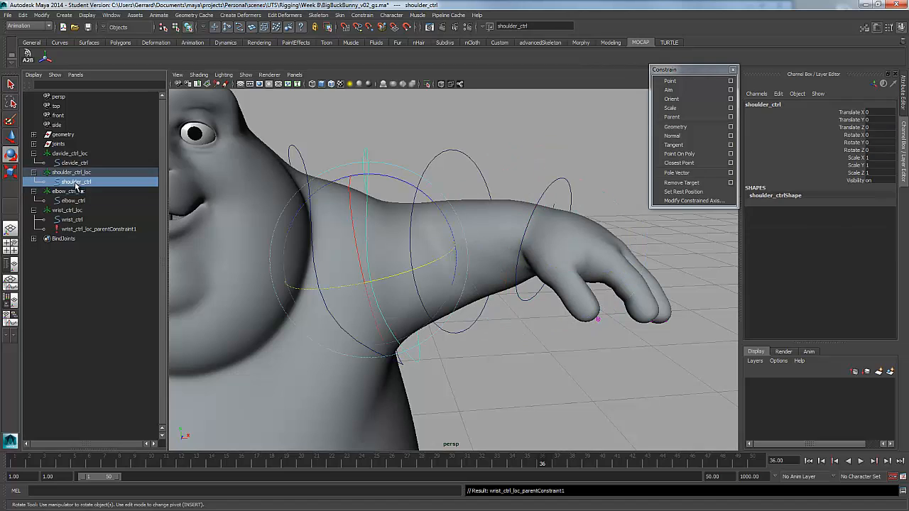
pyautogui.keyDown('ctrl'); pyautogui.click(74, 191); pyautogui.keyUp('ctrl')
pyautogui.press('g')
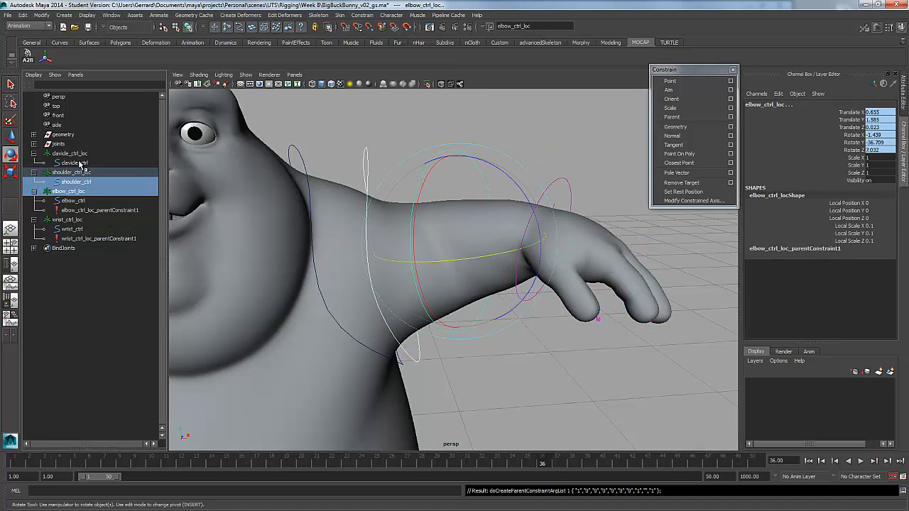
pyautogui.click(74, 162)
pyautogui.keyDown('ctrl'); pyautogui.click(82, 173); pyautogui.keyUp('ctrl')
pyautogui.press('g')
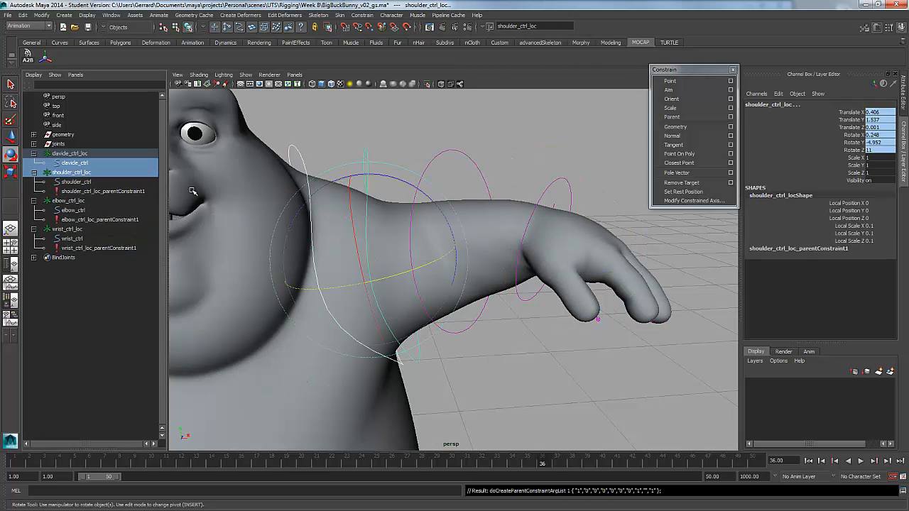
# Test the constraint chain by rotating clavicle_ctrl, and undo the rotation.
pyautogui.click(301, 149)
pyautogui.moveTo(325, 202); pyautogui.dragTo(76, 200)
pyautogui.hotkey('ctrl', 'z')
pyautogui.hotkey('ctrl', 'z')
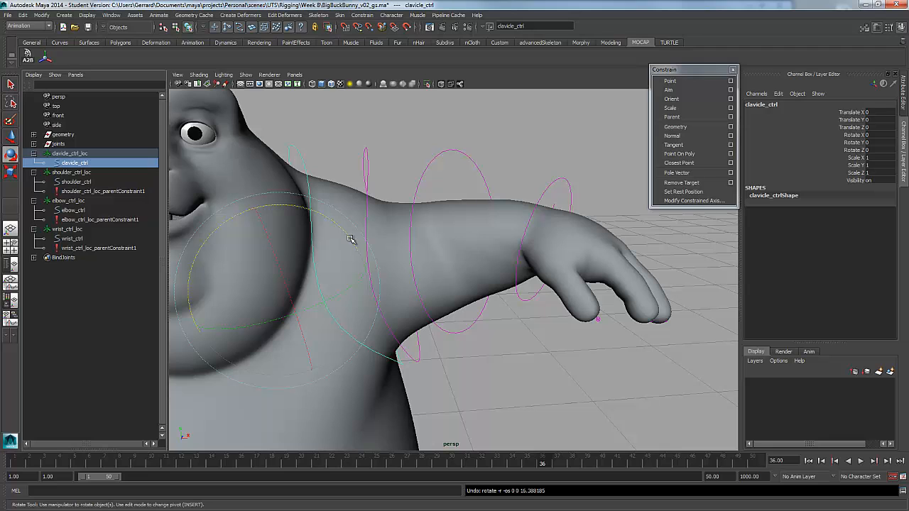
# Select the shoulder, elbow, wrist and clavicle controls in turn to check which controls each one drives.
pyautogui.keyDown('alt'); pyautogui.moveTo(330, 214); pyautogui.dragTo(367, 168); pyautogui.keyUp('alt')
pyautogui.click(369, 168)
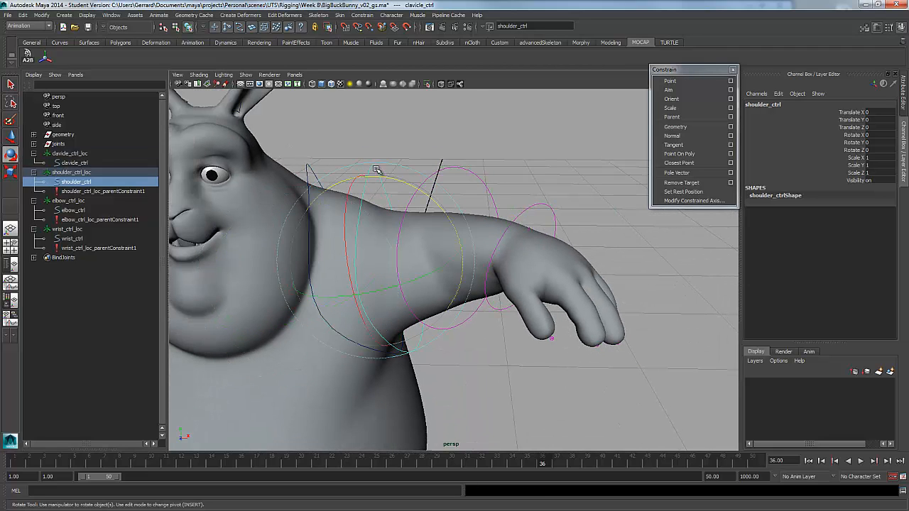
pyautogui.click(475, 181)
pyautogui.press('q')
pyautogui.click(552, 212)
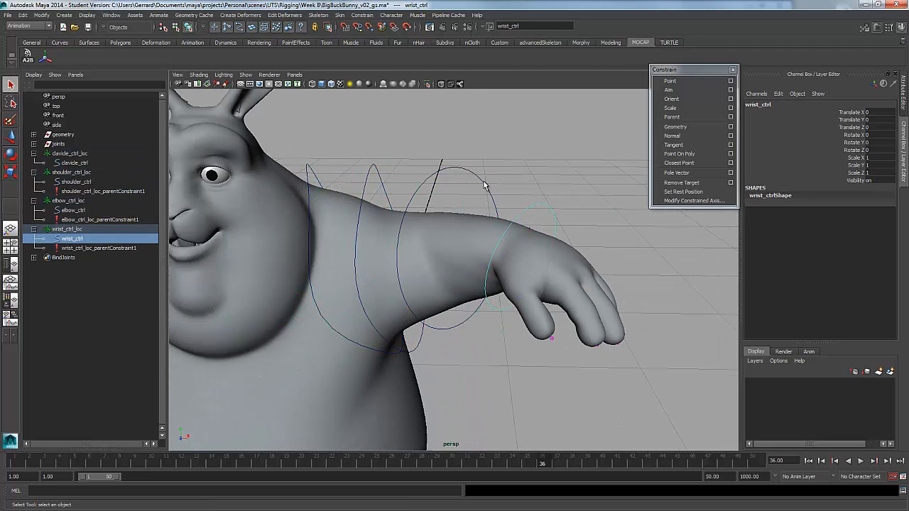
pyautogui.click(476, 179)
pyautogui.click(361, 179)
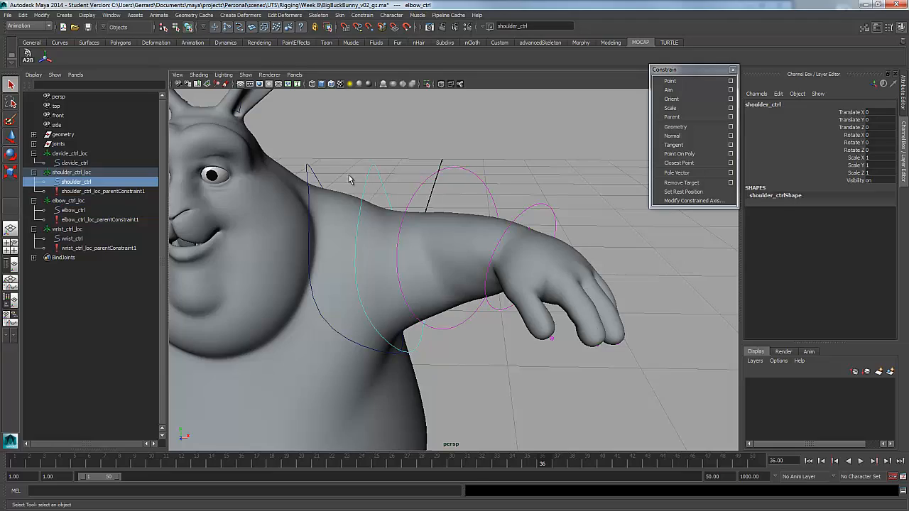
pyautogui.click(308, 171)
pyautogui.press('e')
# Select clavicle_ctrl_loc and examine it against the torso skeleton in wireframe and on the whole shaded character.
pyautogui.keyDown('alt'); pyautogui.moveTo(395, 201); pyautogui.dragTo(44, 169, button='right'); pyautogui.keyUp('alt')
pyautogui.click(57, 154)
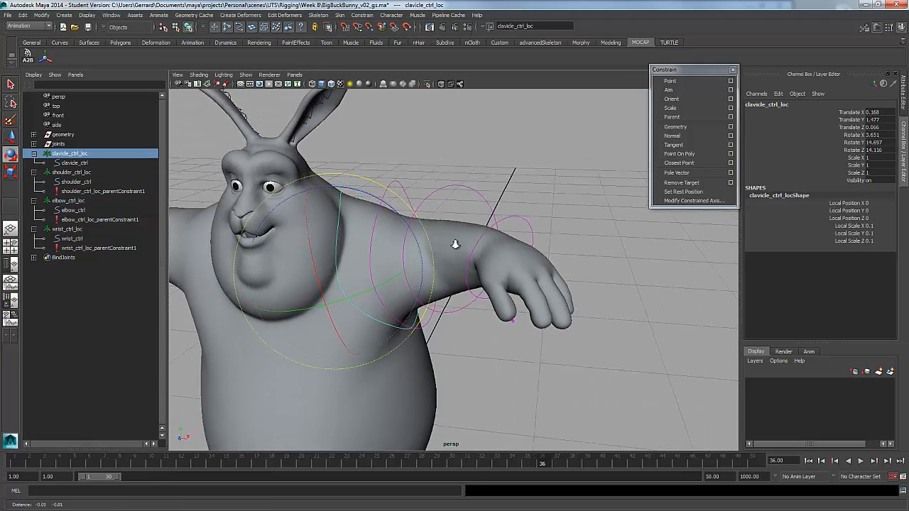
pyautogui.press('4')
pyautogui.scroll(5, 460, 254)
pyautogui.scroll(-1, 460, 253)
pyautogui.scroll(1, 405, 288)
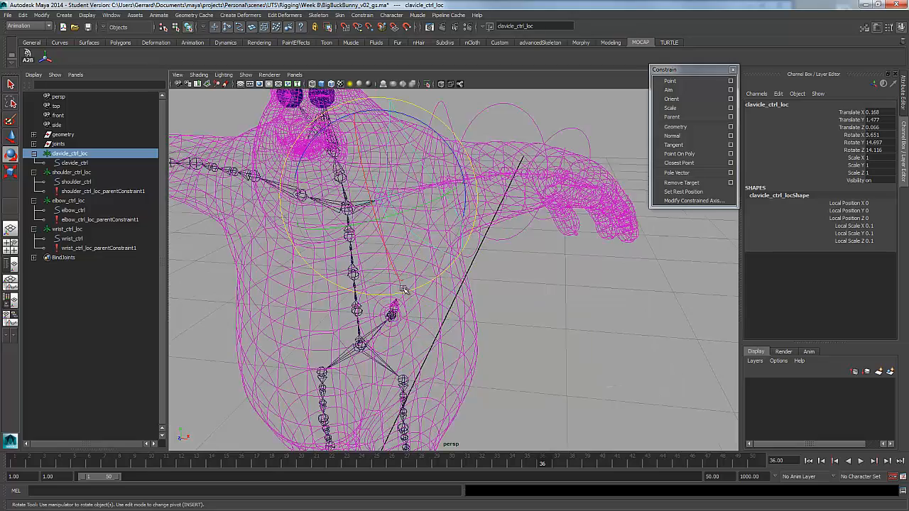
pyautogui.moveTo(406, 288)
pyautogui.keyDown('alt'); pyautogui.mouseDown()
pyautogui.moveTo(506, 295)
pyautogui.moveTo(375, 291)
pyautogui.mouseUp(); pyautogui.keyUp('alt')
pyautogui.press('5')
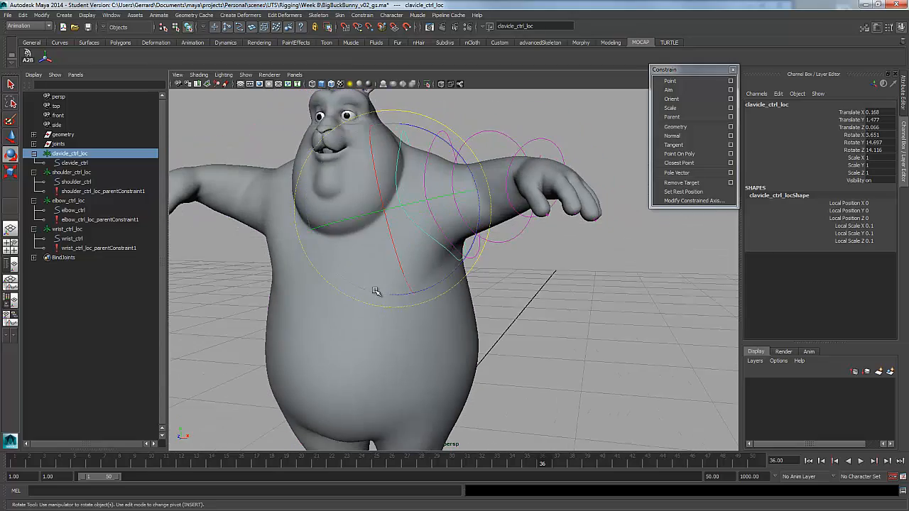
pyautogui.keyDown('alt'); pyautogui.moveTo(484, 328); pyautogui.dragTo(447, 298, button='right'); pyautogui.keyUp('alt')
pyautogui.keyDown('alt'); pyautogui.moveTo(448, 298); pyautogui.dragTo(477, 278, button='middle'); pyautogui.keyUp('alt')
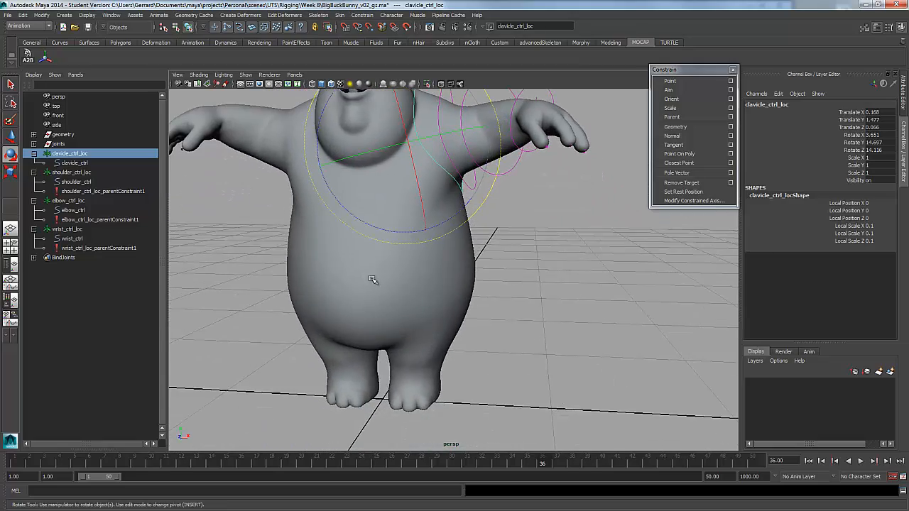
pyautogui.keyDown('alt'); pyautogui.moveTo(372, 279); pyautogui.dragTo(496, 338); pyautogui.keyUp('alt')
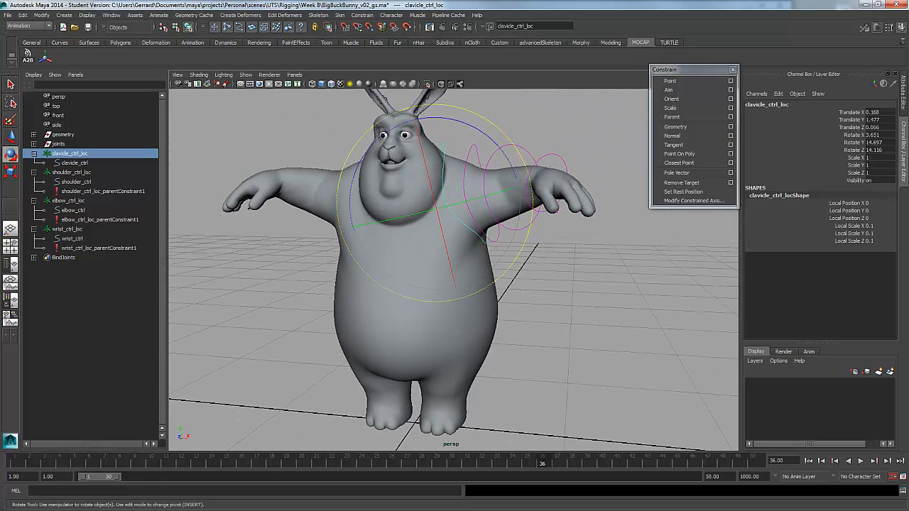